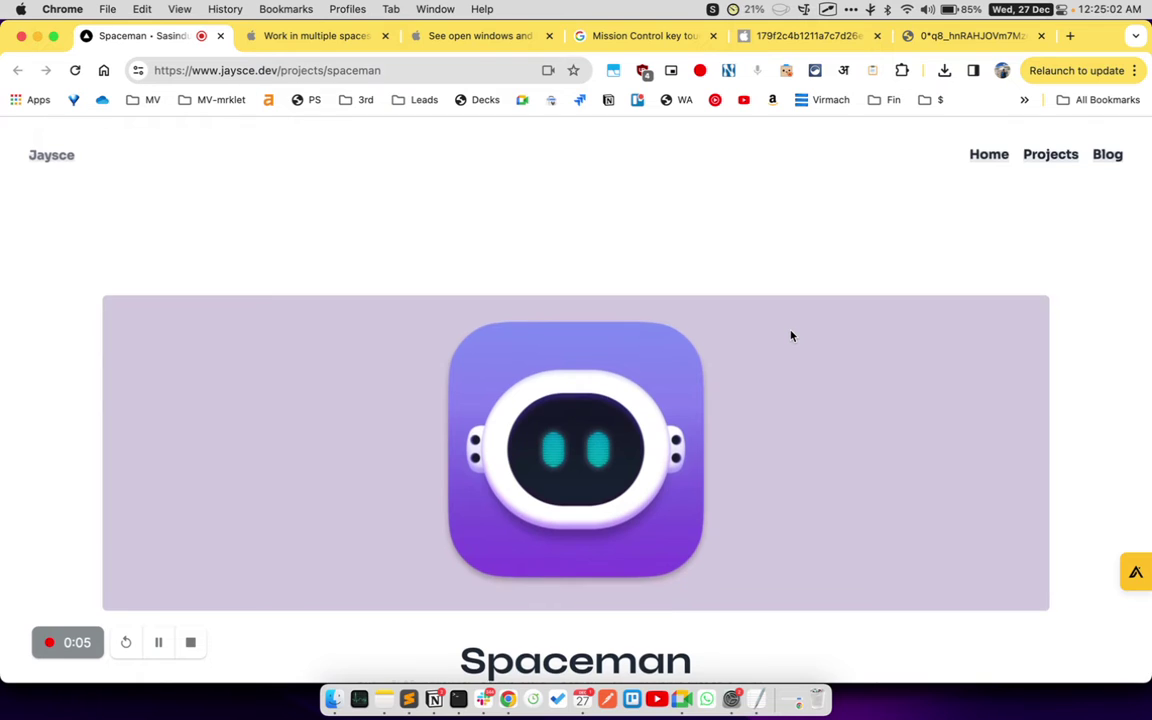
Scroll the Spaceman project page, then select and deselect the word 'Spaces' in its description.
{"action": "scroll", "coordinate": [790, 336], "scroll_direction": "down", "scroll_amount": 3}
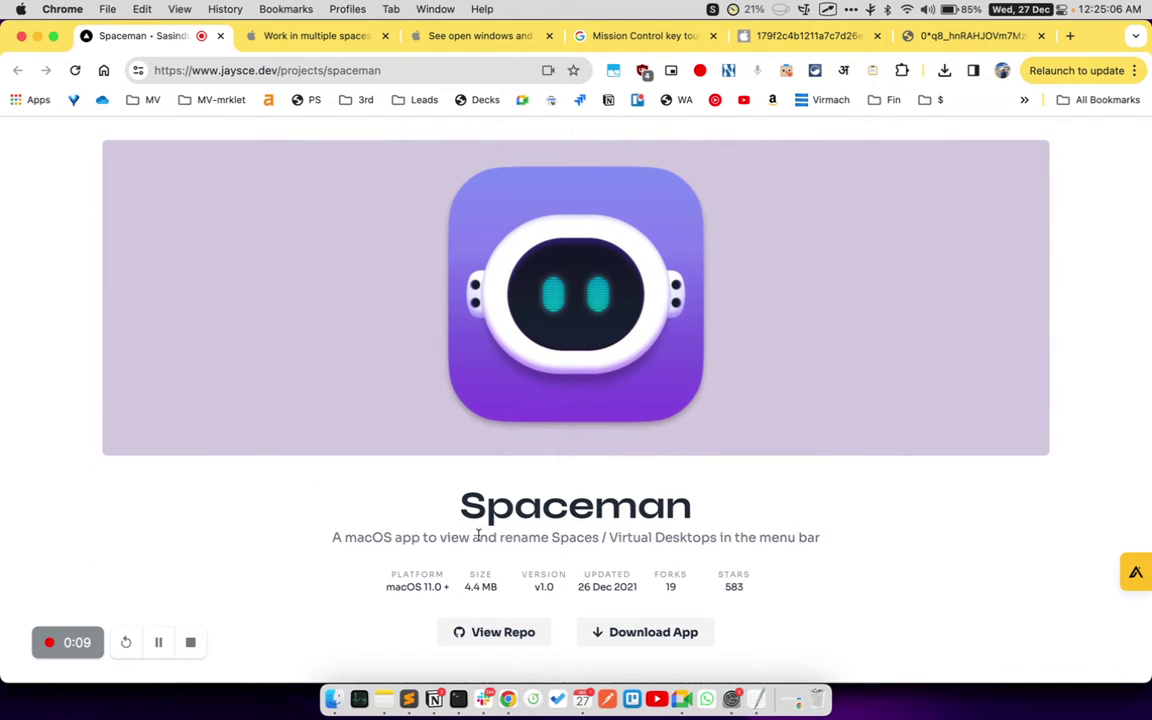
{"action": "double_click", "coordinate": [575, 538]}
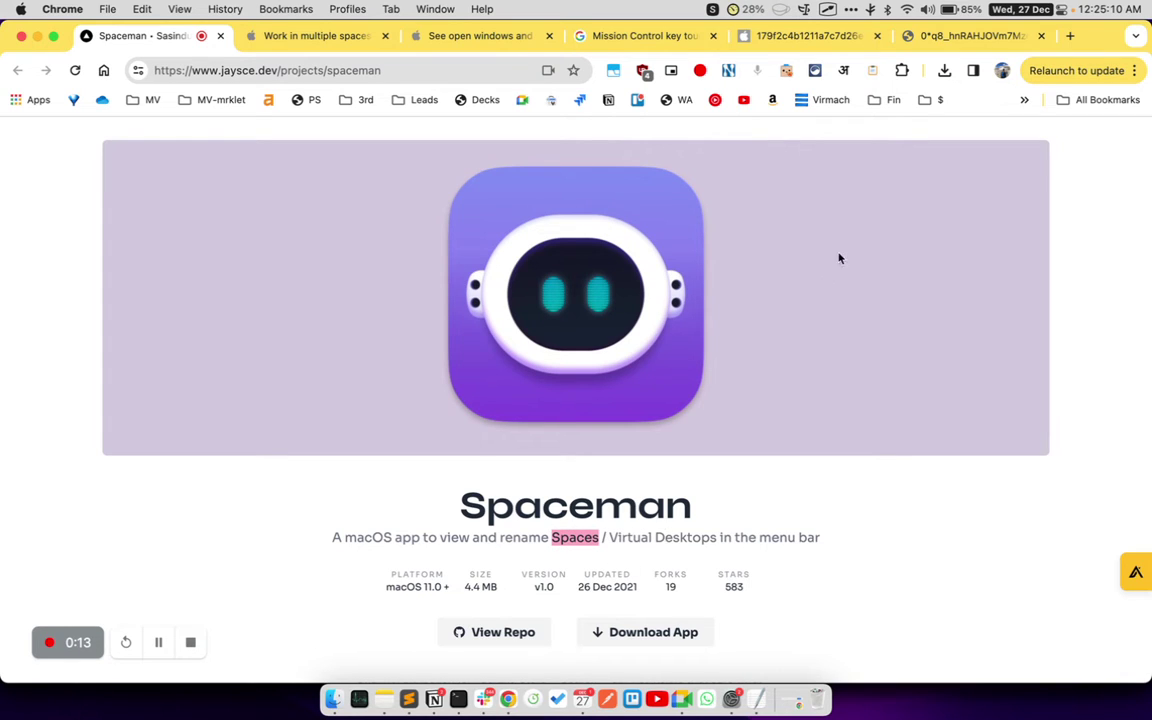
{"action": "scroll", "coordinate": [786, 321], "scroll_direction": "up", "scroll_amount": 3}
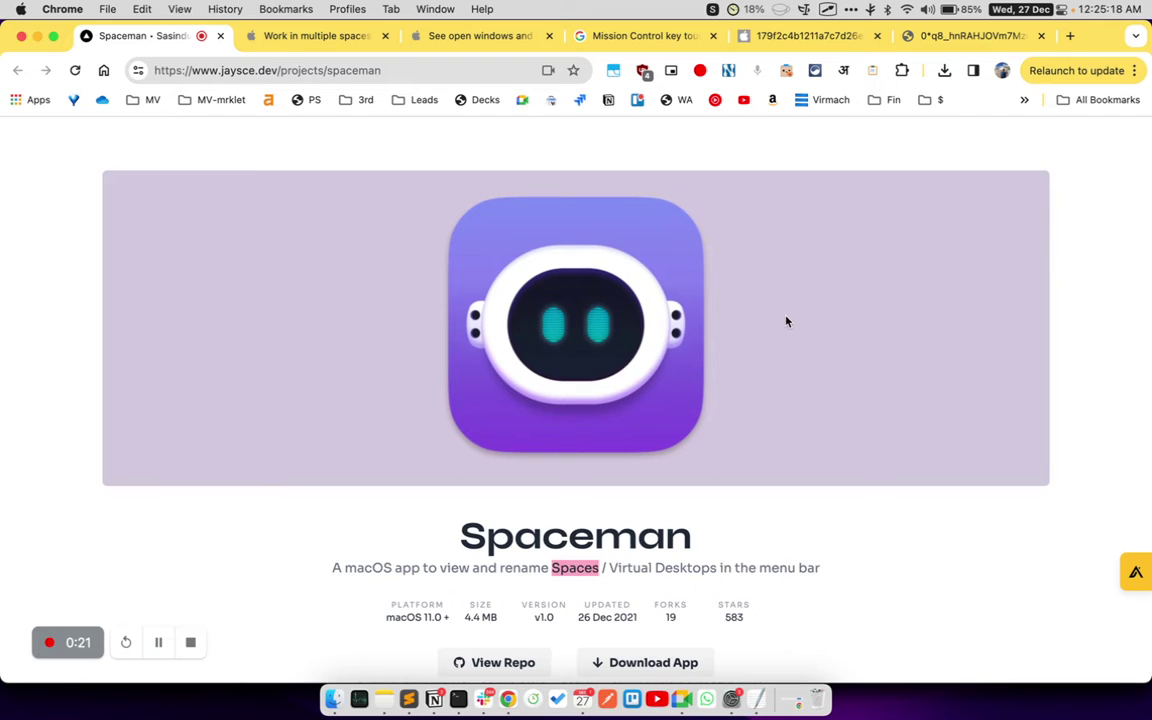
{"action": "left_click", "coordinate": [538, 476]}
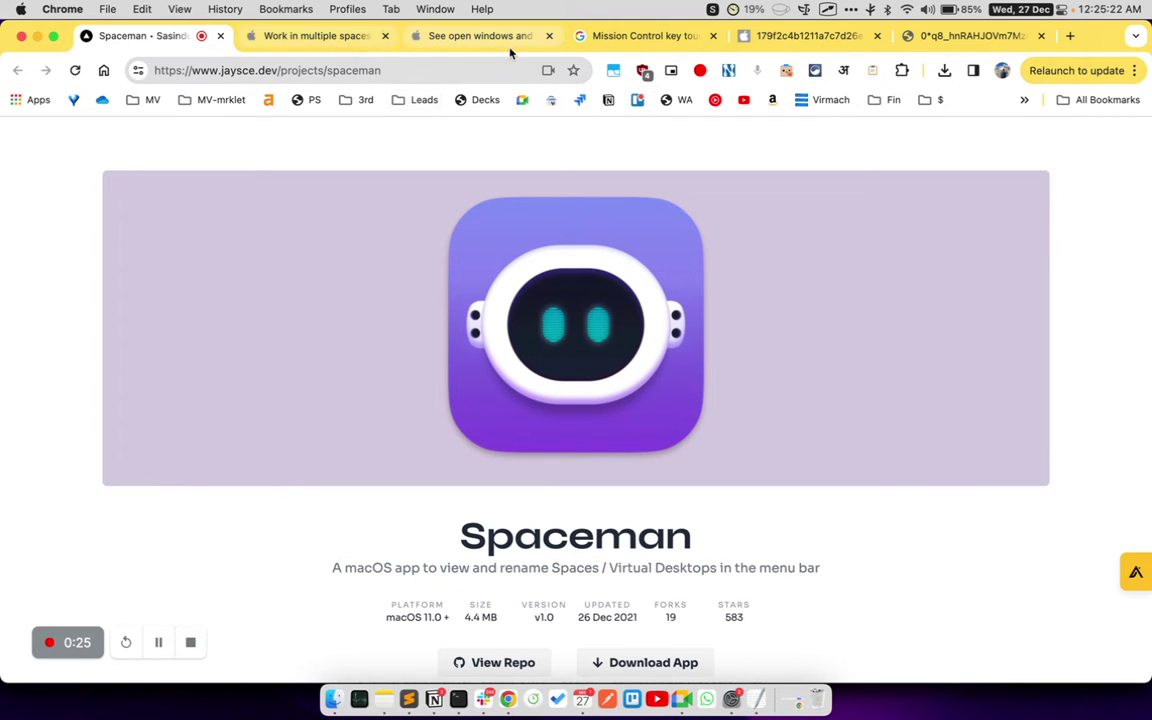
Close the image results and mark the Mission Control key on the Touch Bar and F3 keyboard images.
{"action": "left_click", "coordinate": [658, 36]}
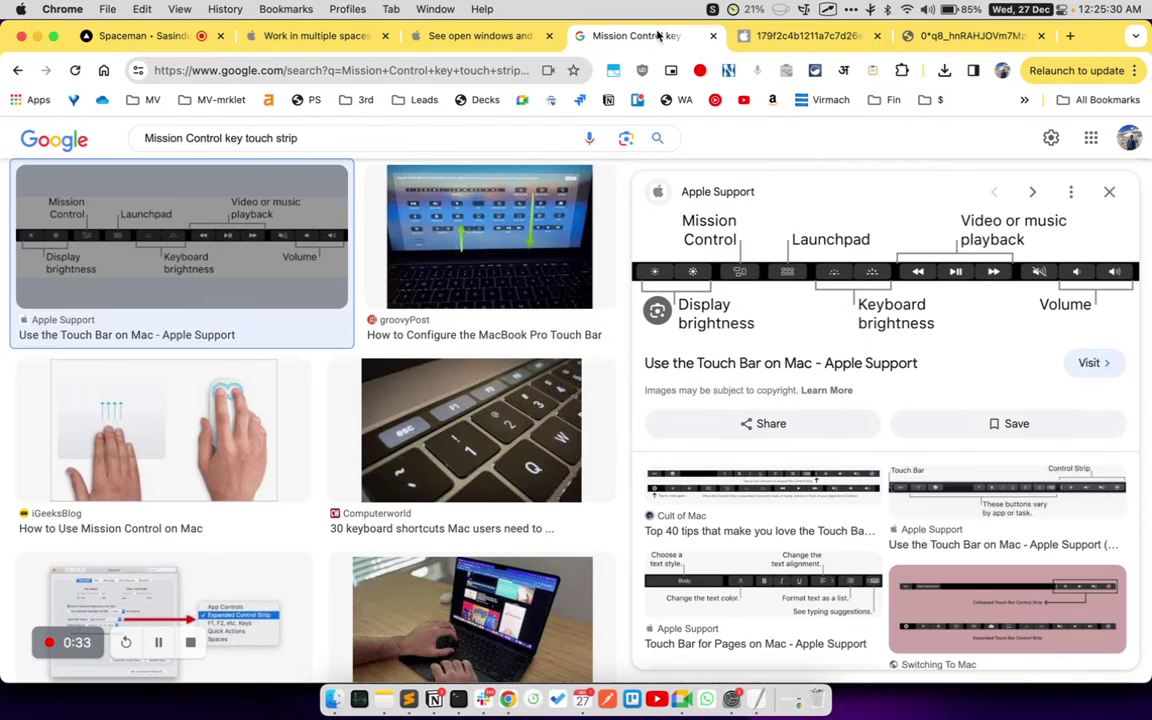
{"action": "left_click", "coordinate": [712, 36]}
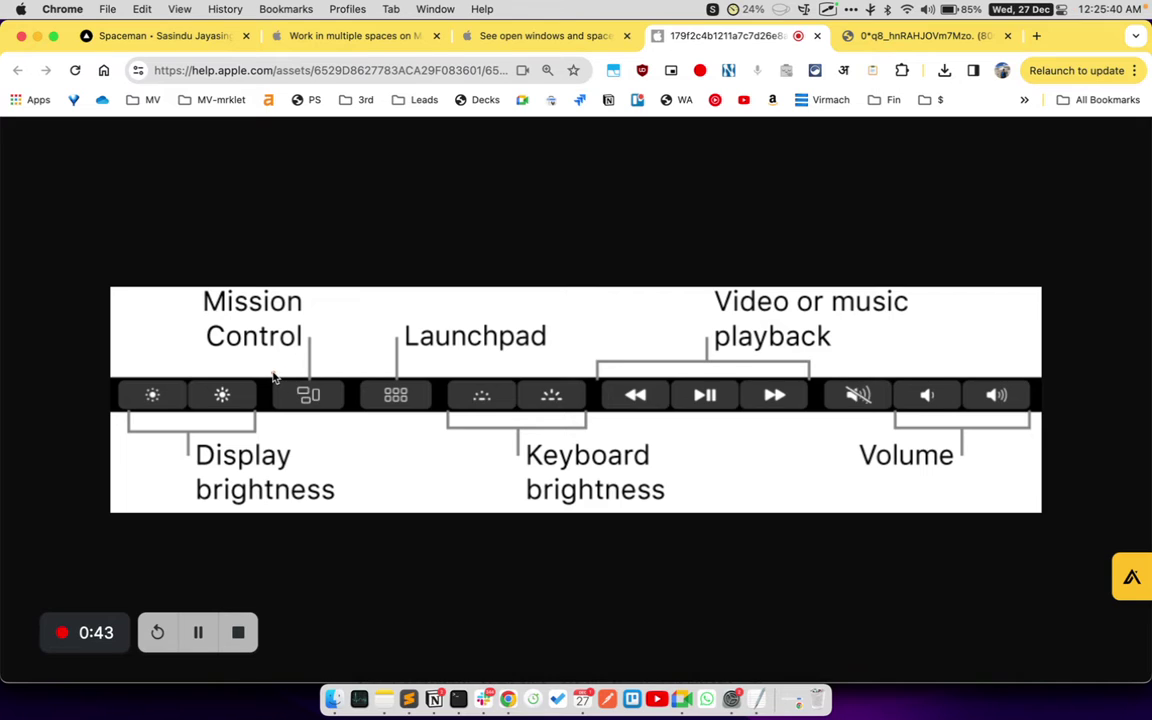
{"action": "left_click_drag", "start_coordinate": [271, 372], "coordinate": [352, 419]}
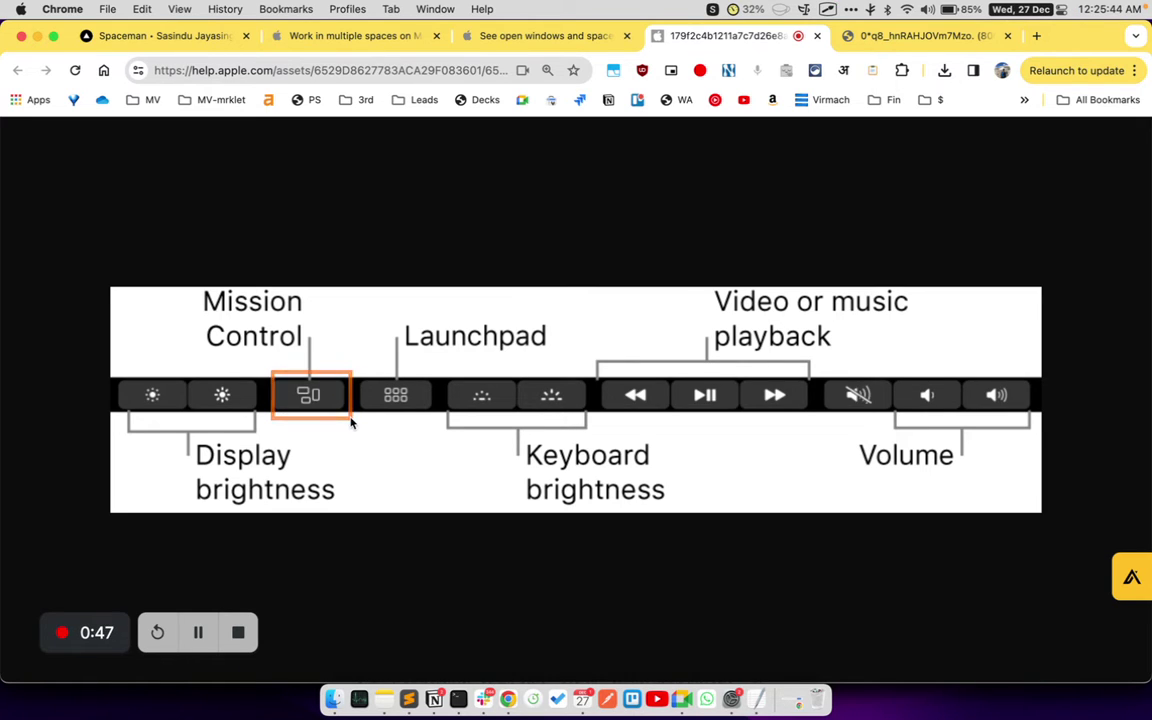
{"action": "left_click", "coordinate": [940, 37]}
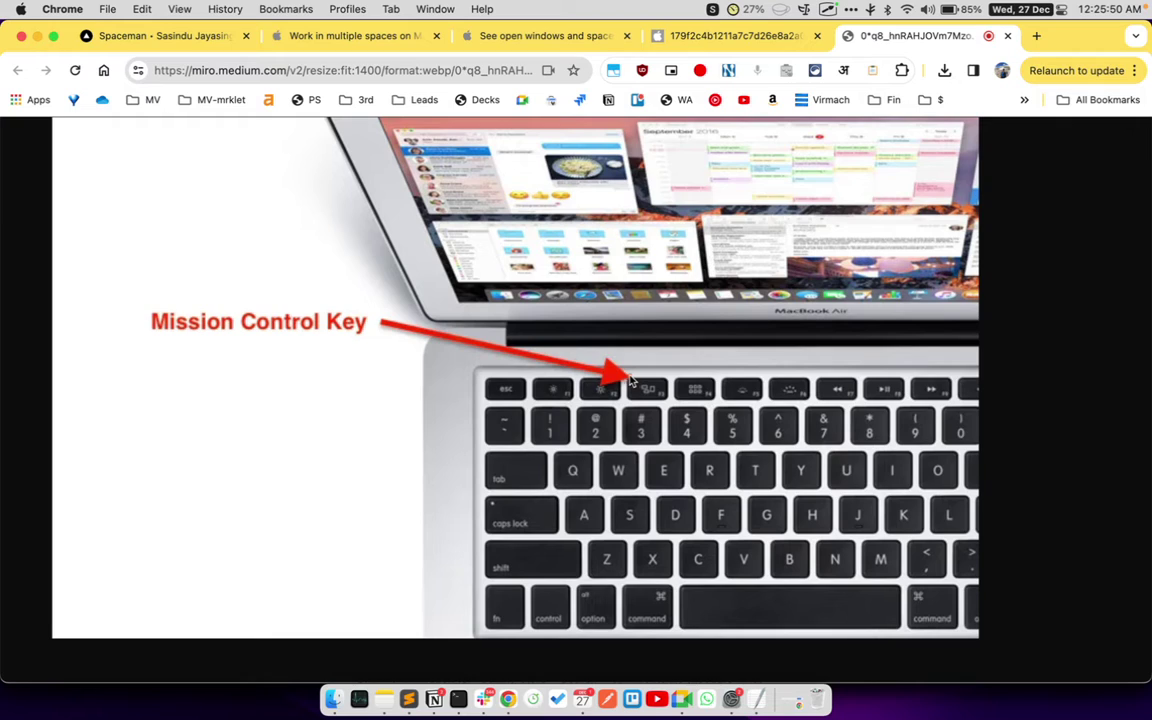
{"action": "left_click_drag", "start_coordinate": [620, 374], "coordinate": [676, 408]}
On Apple's open windows and spaces page, highlight the three-finger swipe-up and Control-Up instructions.
{"action": "left_click", "coordinate": [540, 40]}
{"action": "scroll", "coordinate": [420, 594], "scroll_direction": "down", "scroll_amount": 5}
{"action": "left_click", "coordinate": [393, 312]}
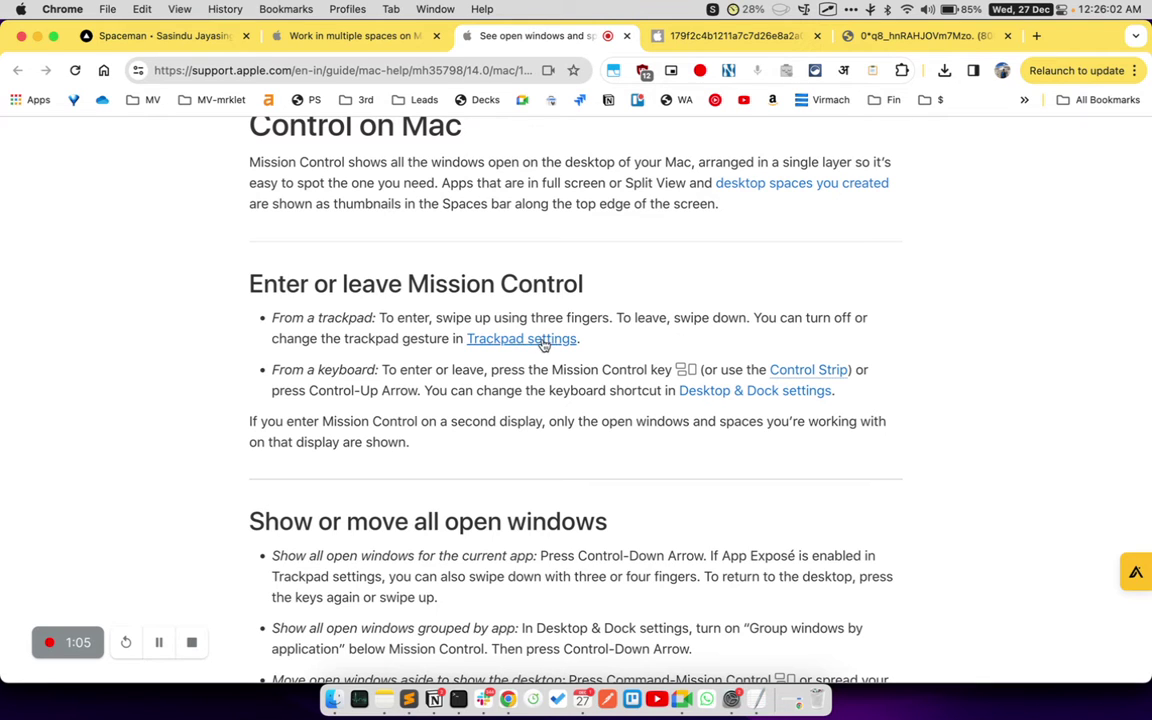
{"action": "left_click_drag", "start_coordinate": [444, 318], "coordinate": [606, 315]}
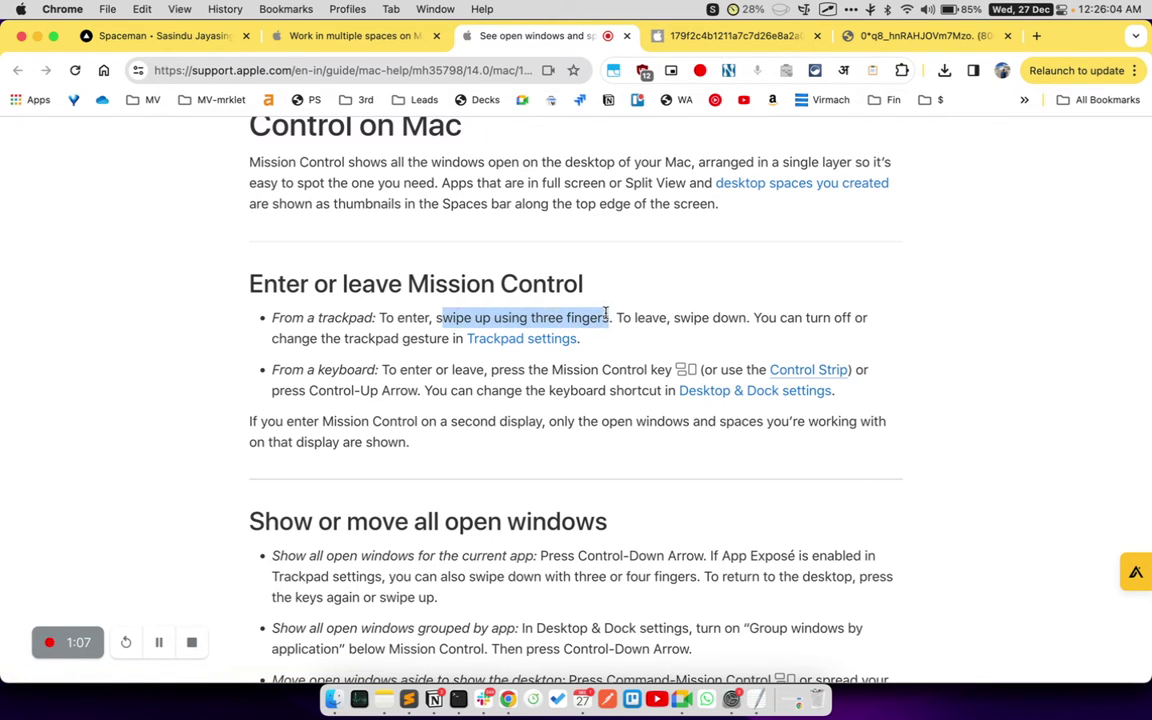
{"action": "left_click", "coordinate": [590, 383]}
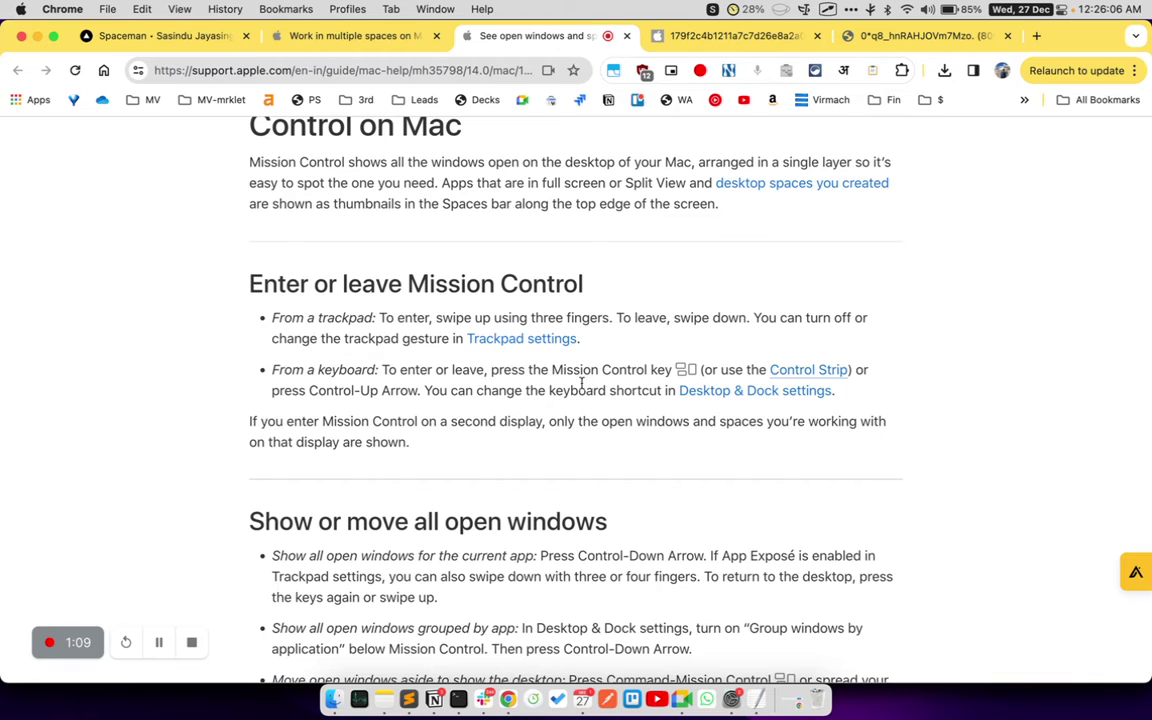
{"action": "left_click_drag", "start_coordinate": [310, 390], "coordinate": [380, 403]}
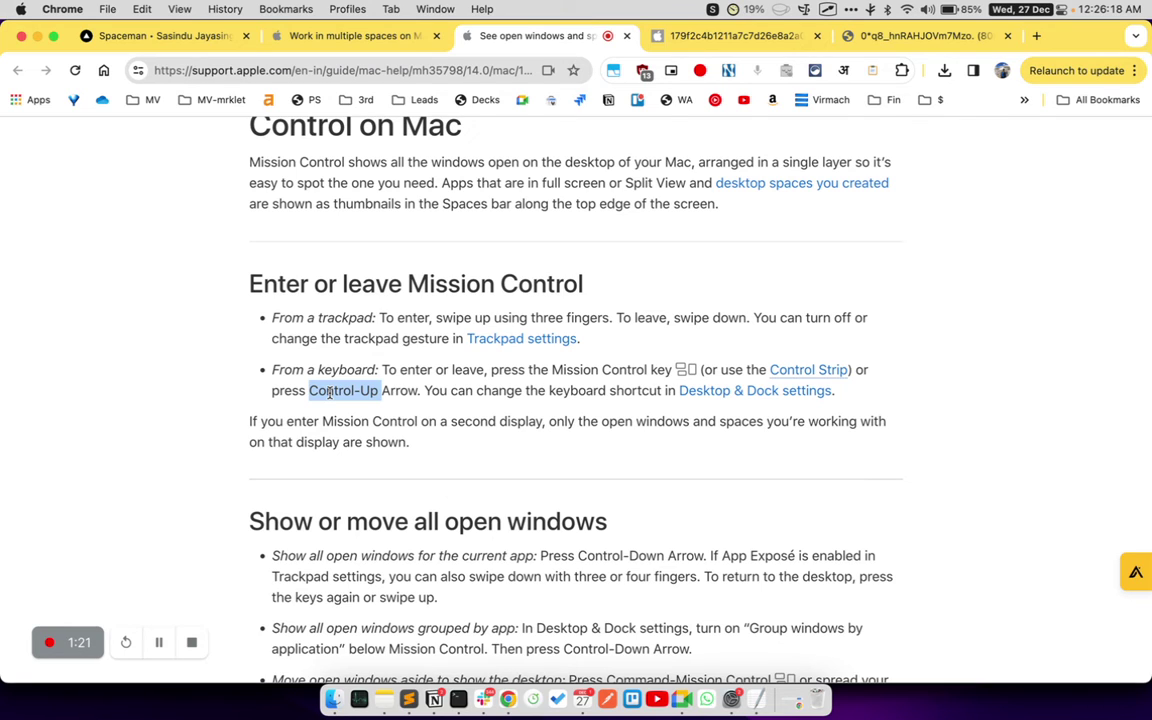
Enter Mission Control with Control-Up and add a fourth desktop space.
{"action": "key", "text": "ctrl+Up"}
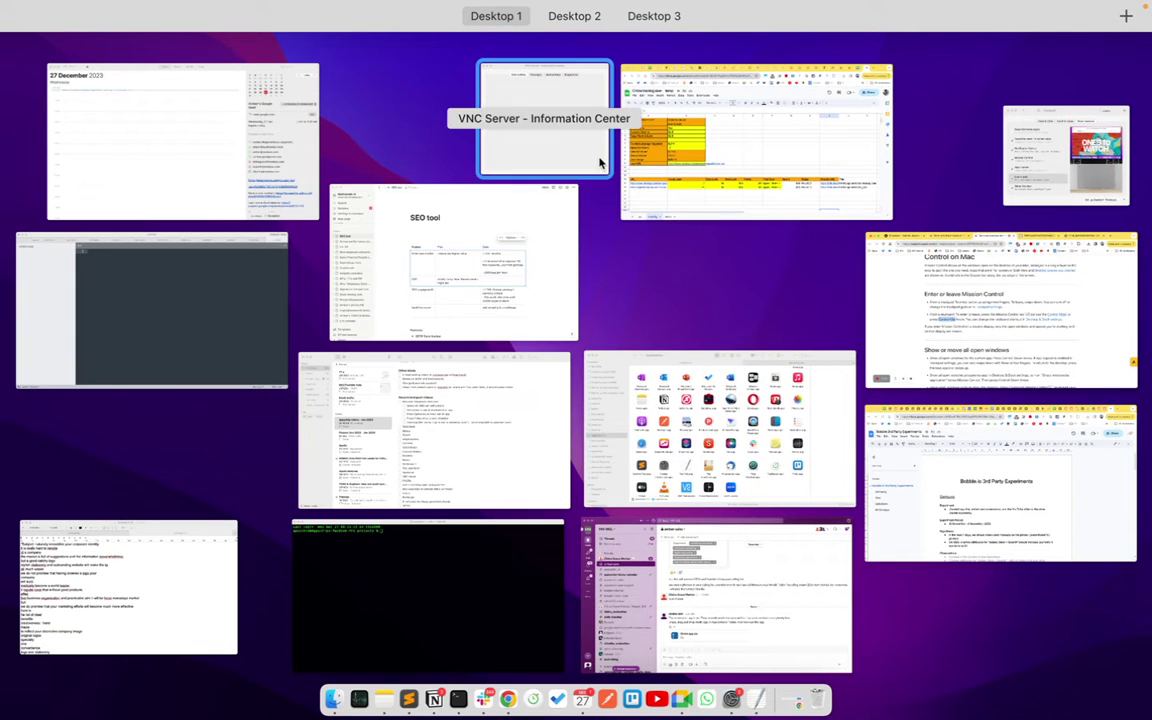
{"action": "mouse_move", "coordinate": [560, 20]}
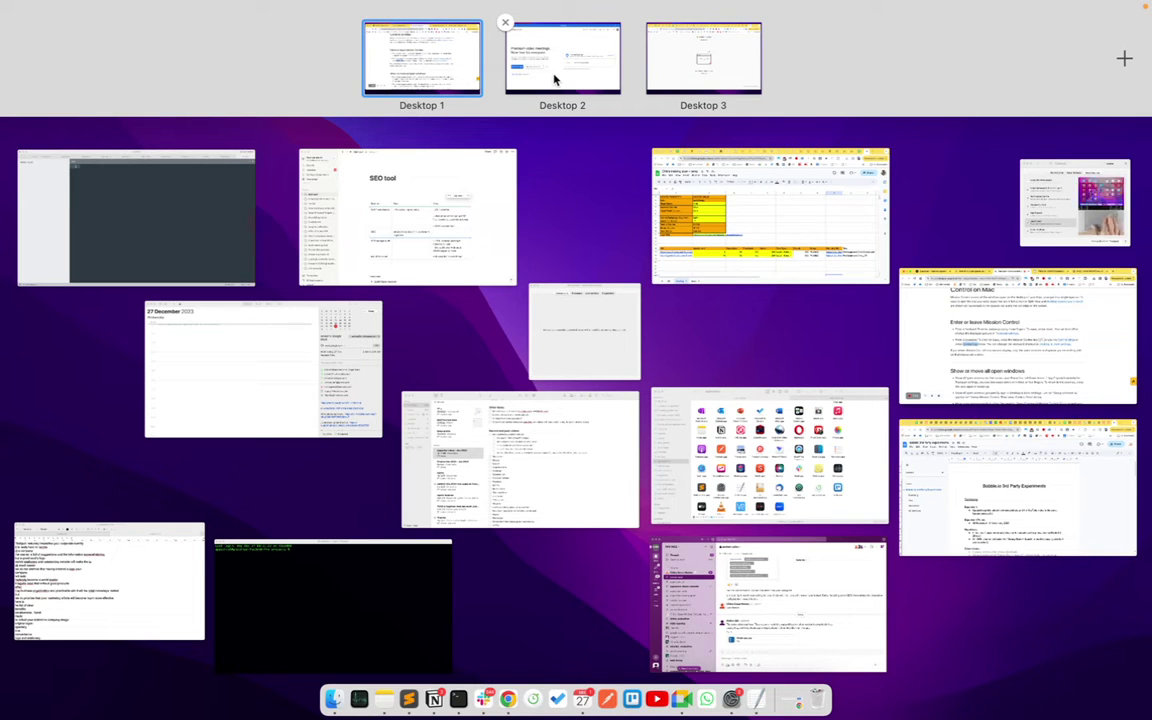
{"action": "mouse_move", "coordinate": [1145, 113]}
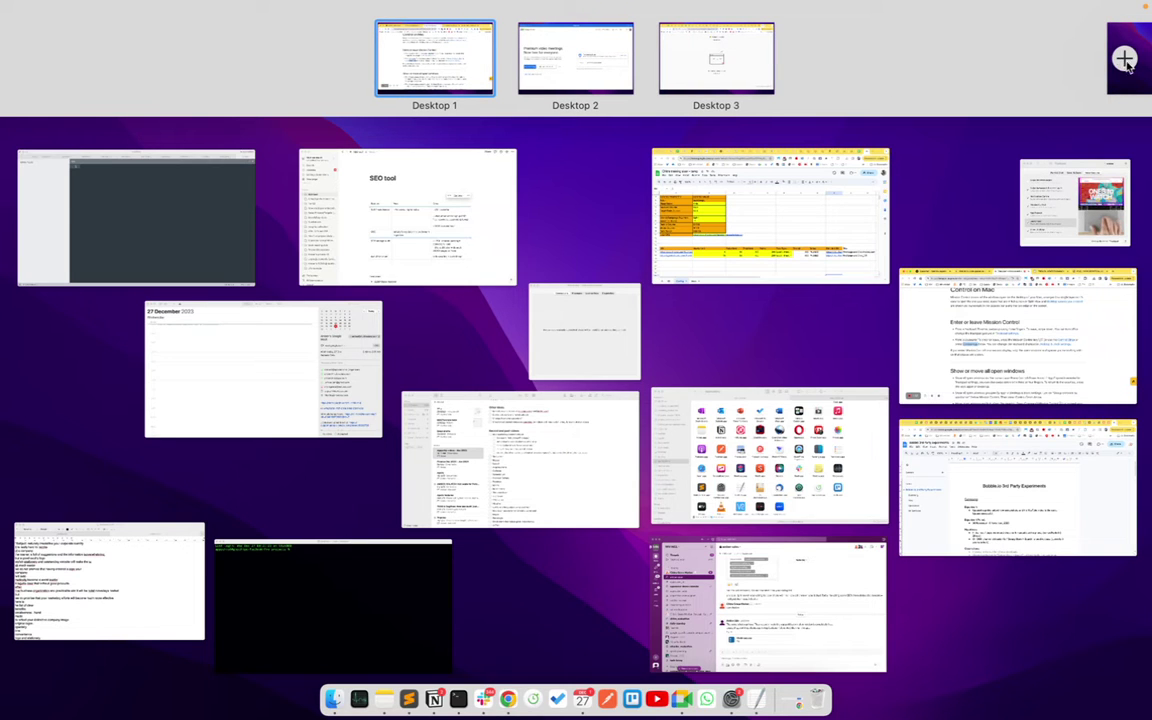
{"action": "left_click", "coordinate": [1135, 62]}
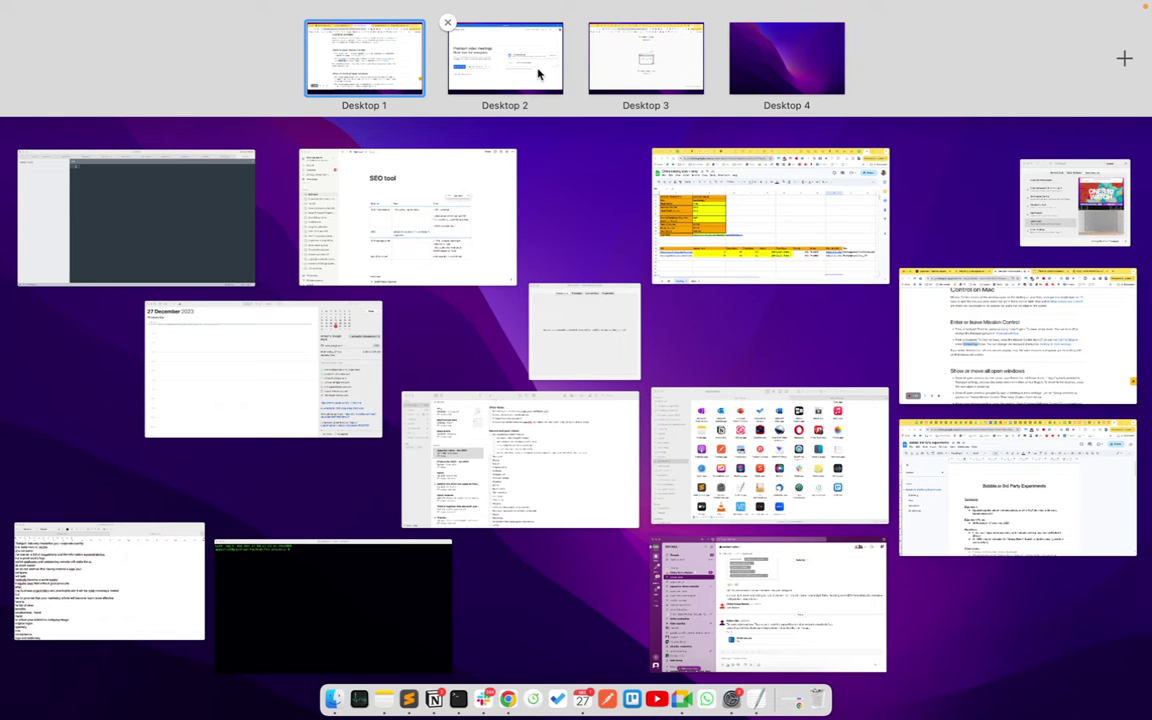
Switch to Desktop 2 with Google Meet, then enter and leave Mission Control again.
{"action": "left_click", "coordinate": [537, 74]}
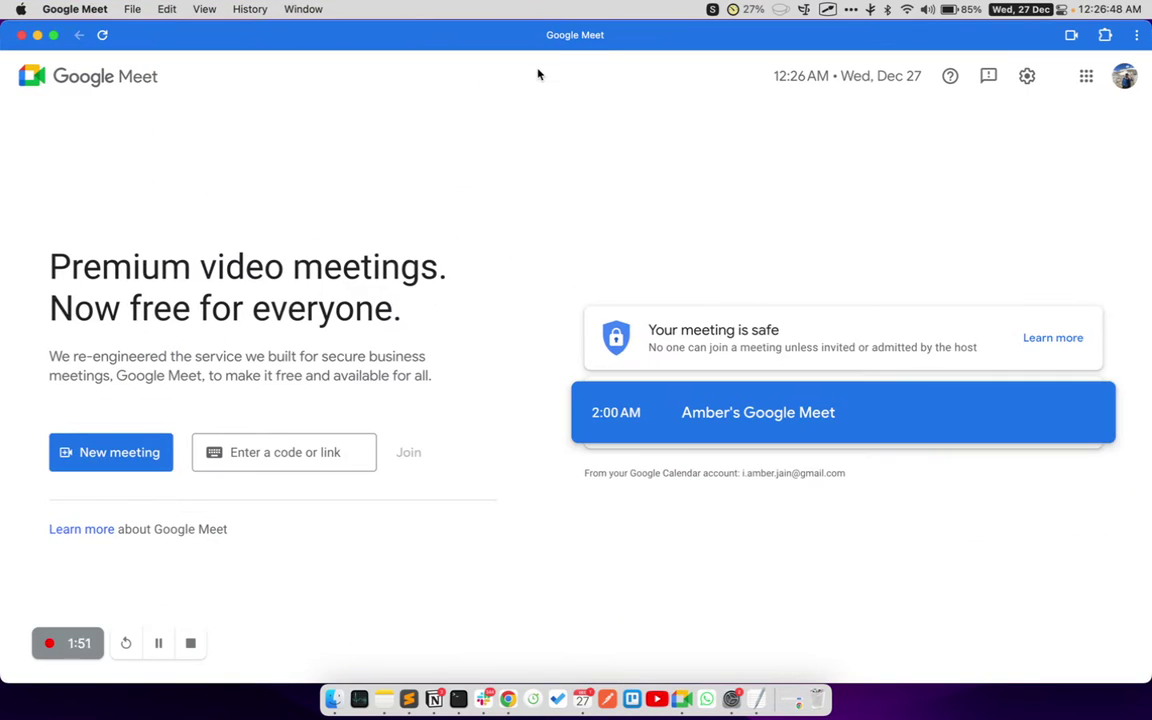
{"action": "key", "text": "ctrl+Up"}
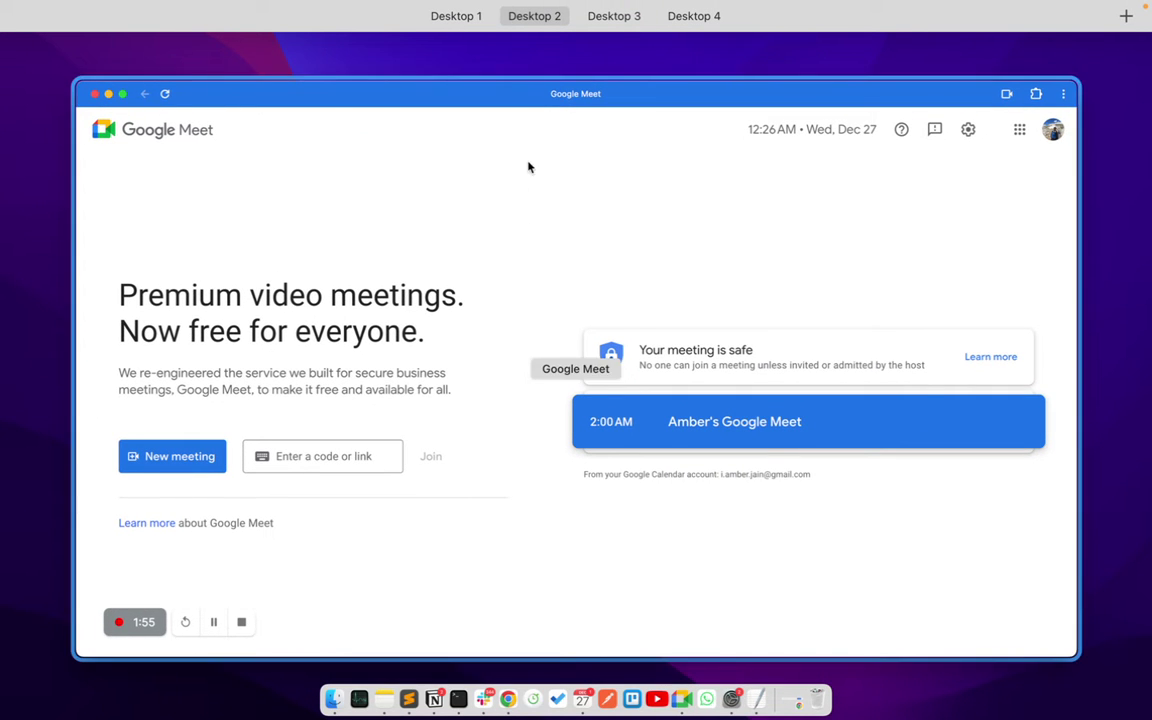
{"action": "mouse_move", "coordinate": [514, 39]}
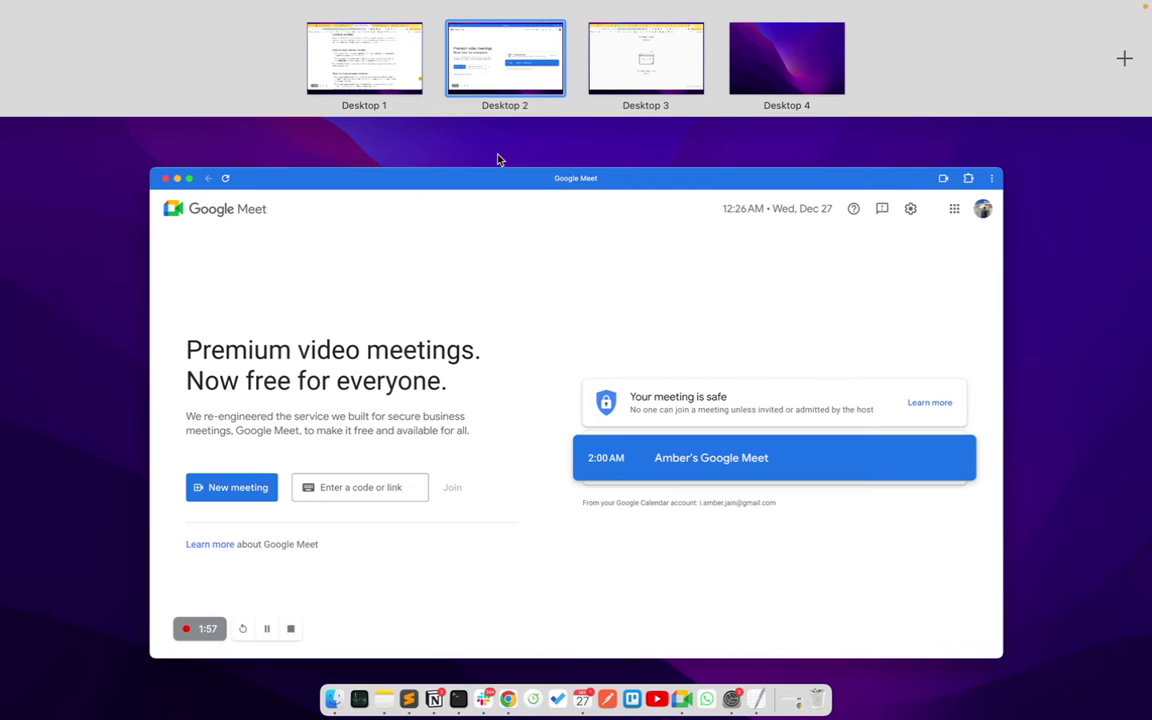
{"action": "key", "text": "ctrl+Up"}
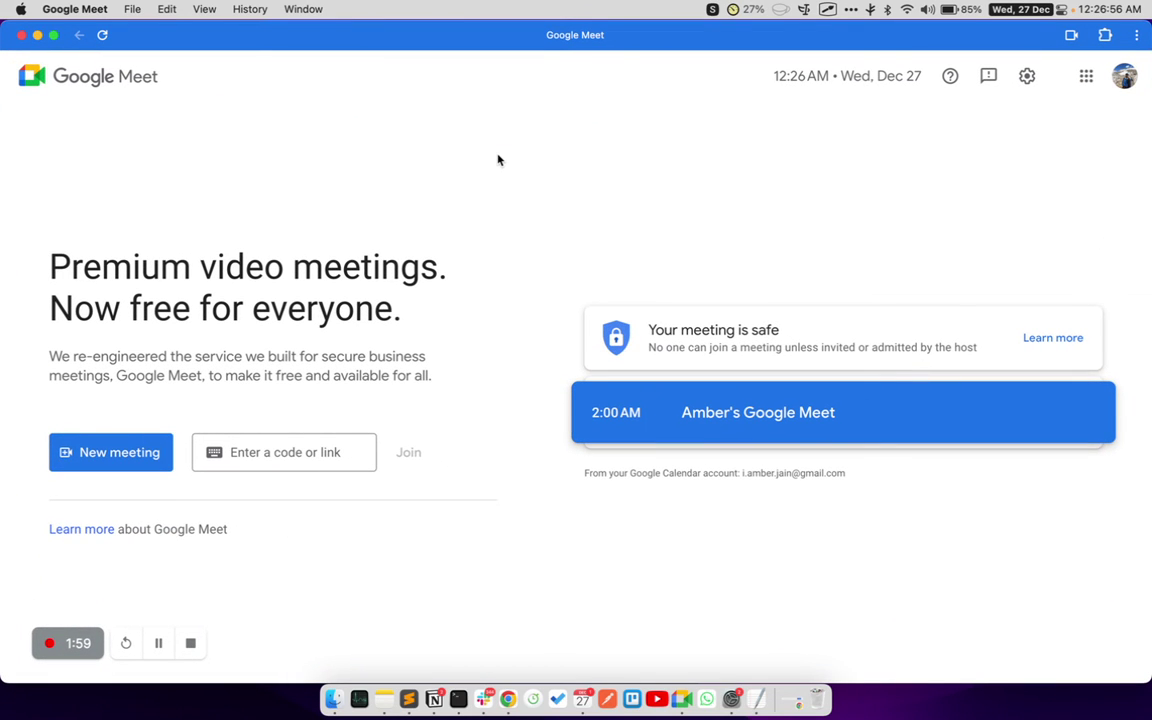
Open System Preferences from the Apple menu and go to the Trackpad gesture settings.
{"action": "left_click", "coordinate": [731, 695]}
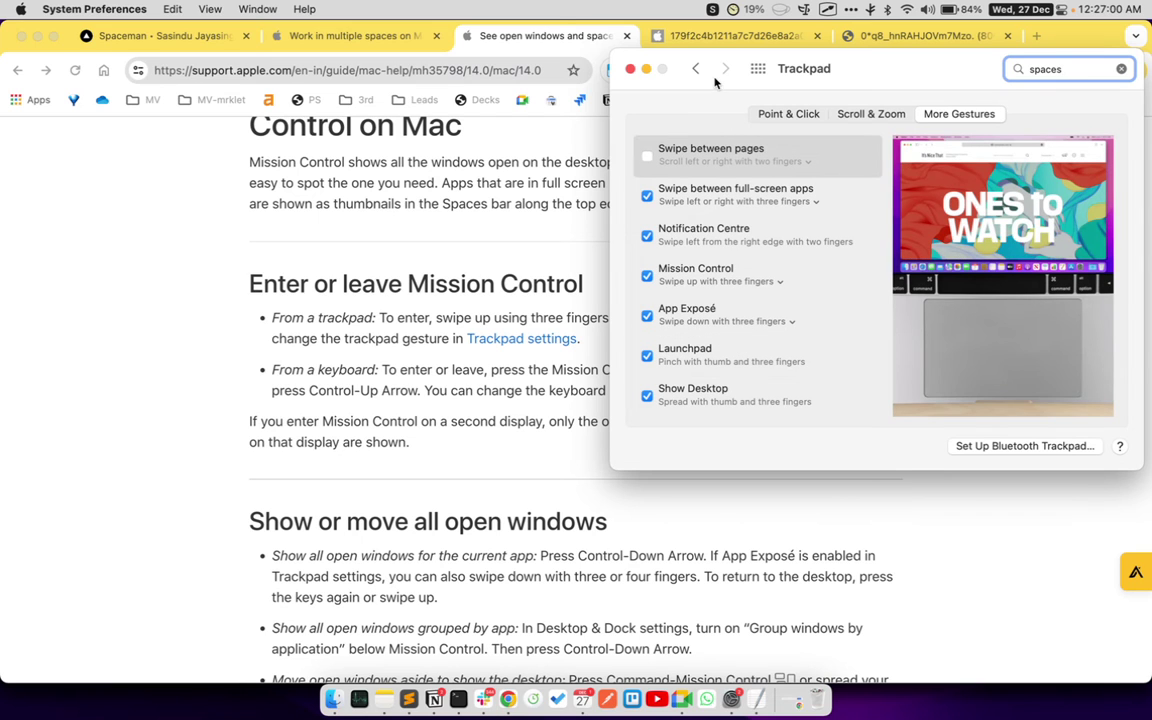
{"action": "left_click", "coordinate": [695, 68]}
{"action": "left_click", "coordinate": [630, 68]}
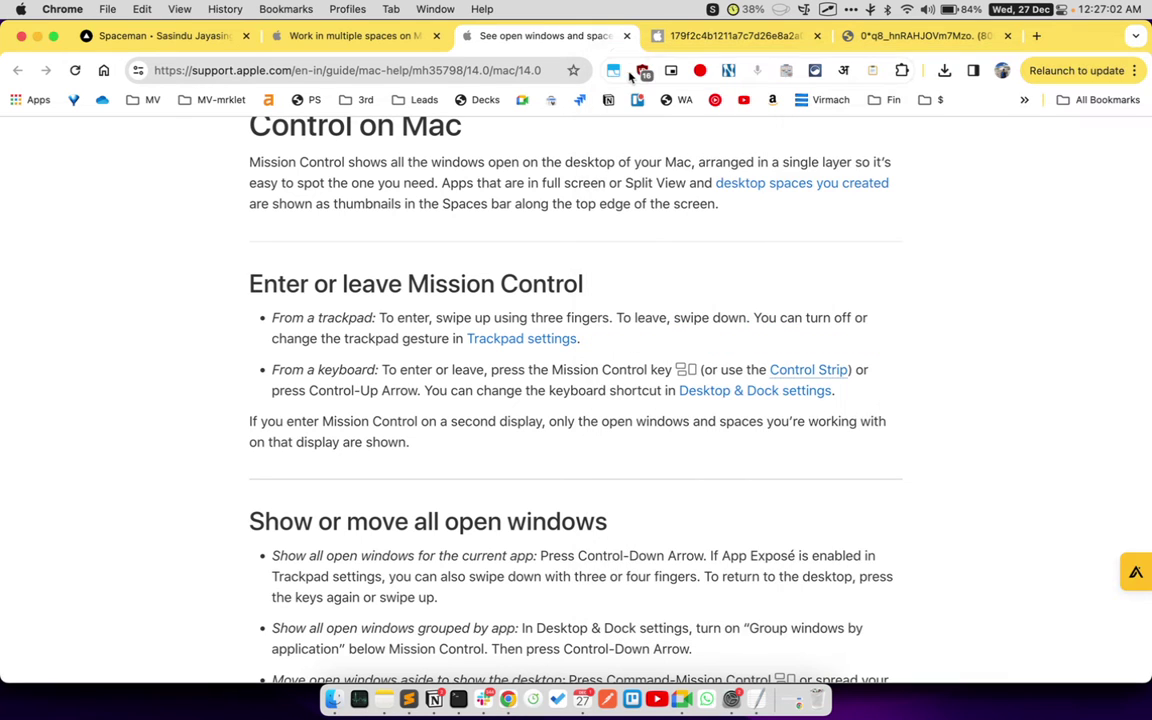
{"action": "left_click", "coordinate": [62, 9]}
{"action": "mouse_move", "coordinate": [21, 9]}
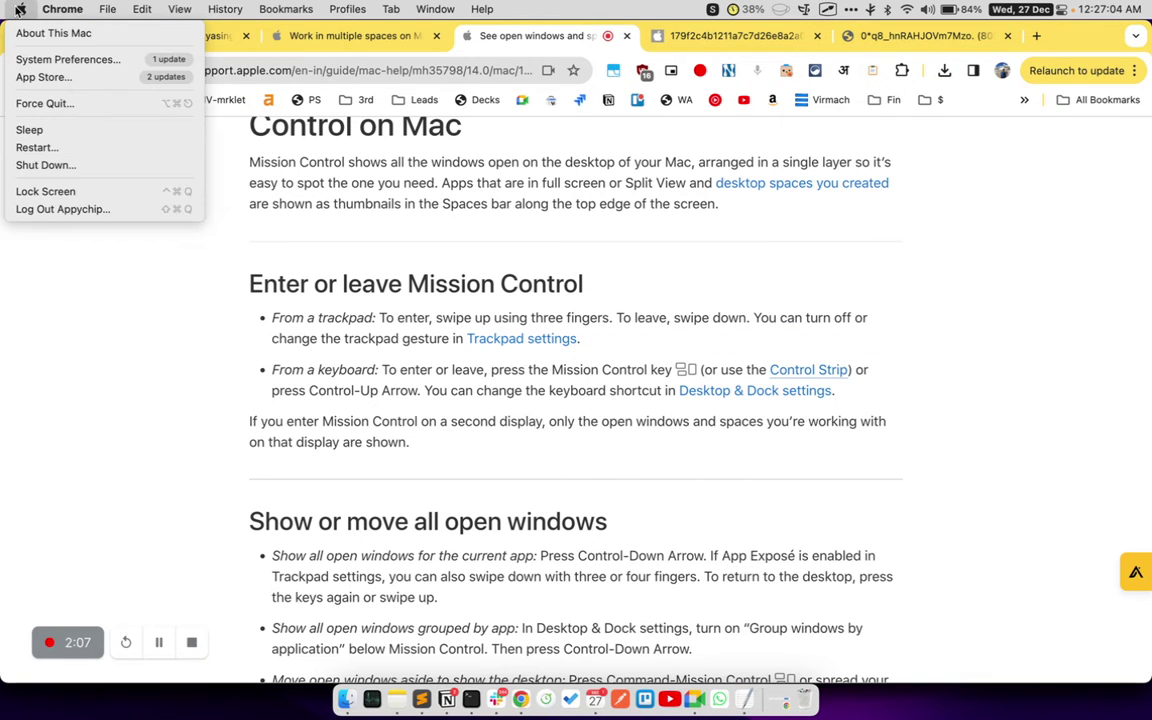
{"action": "left_click", "coordinate": [40, 59]}
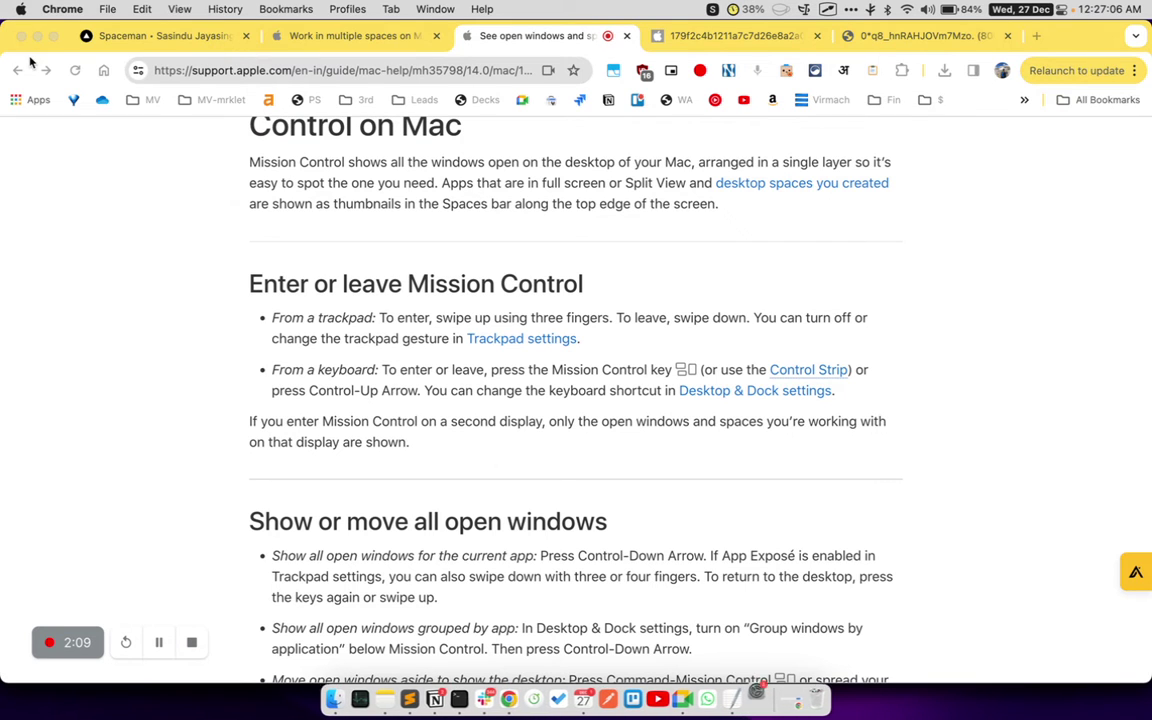
{"action": "left_click", "coordinate": [1042, 404]}
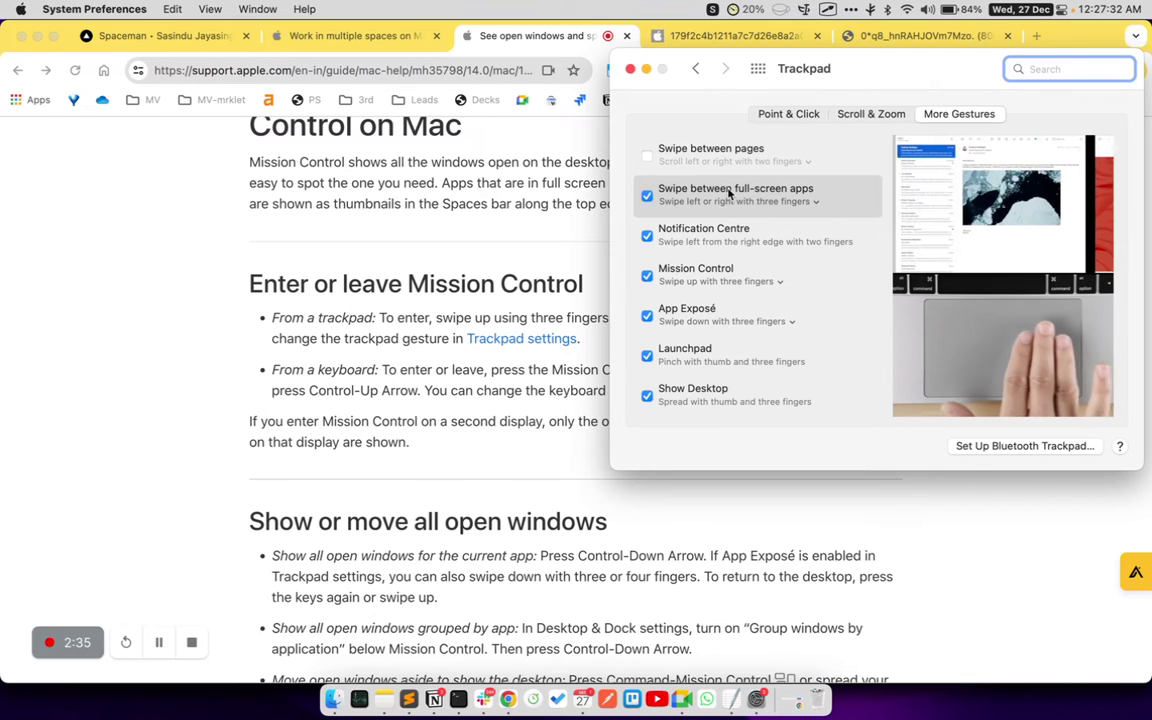
Keep full-screen app swiping on three fingers and return to the Chrome help page.
{"action": "left_click", "coordinate": [687, 203]}
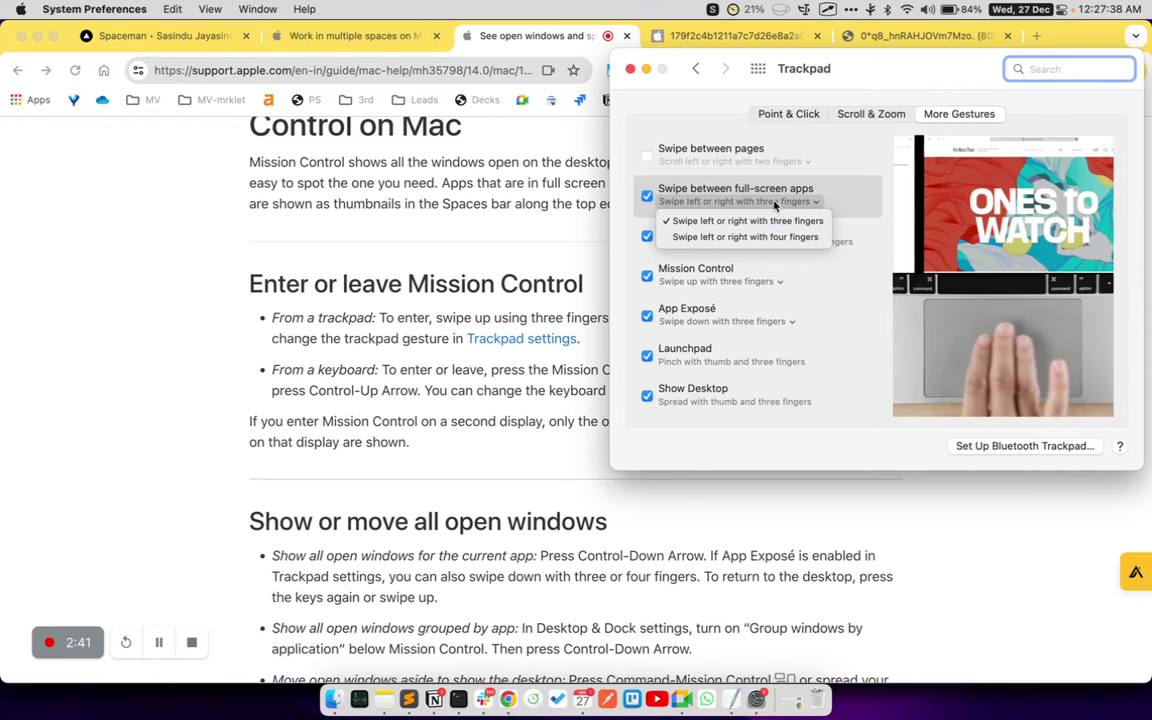
{"action": "left_click", "coordinate": [696, 179]}
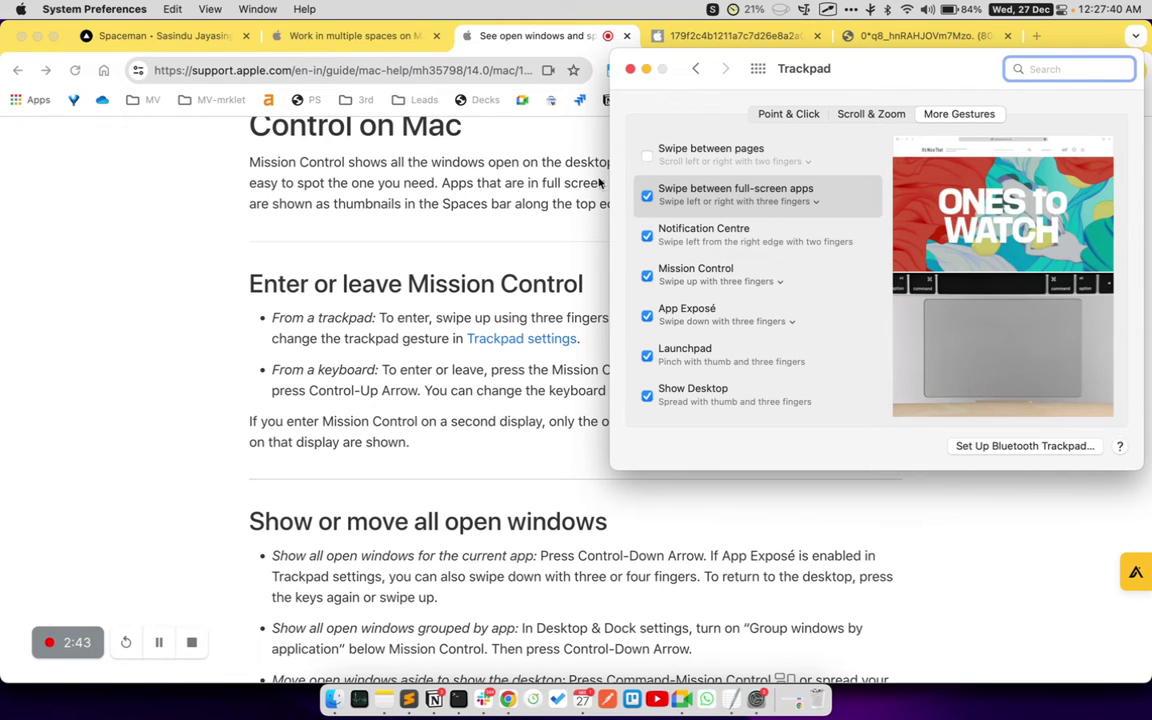
{"action": "left_click", "coordinate": [495, 198]}
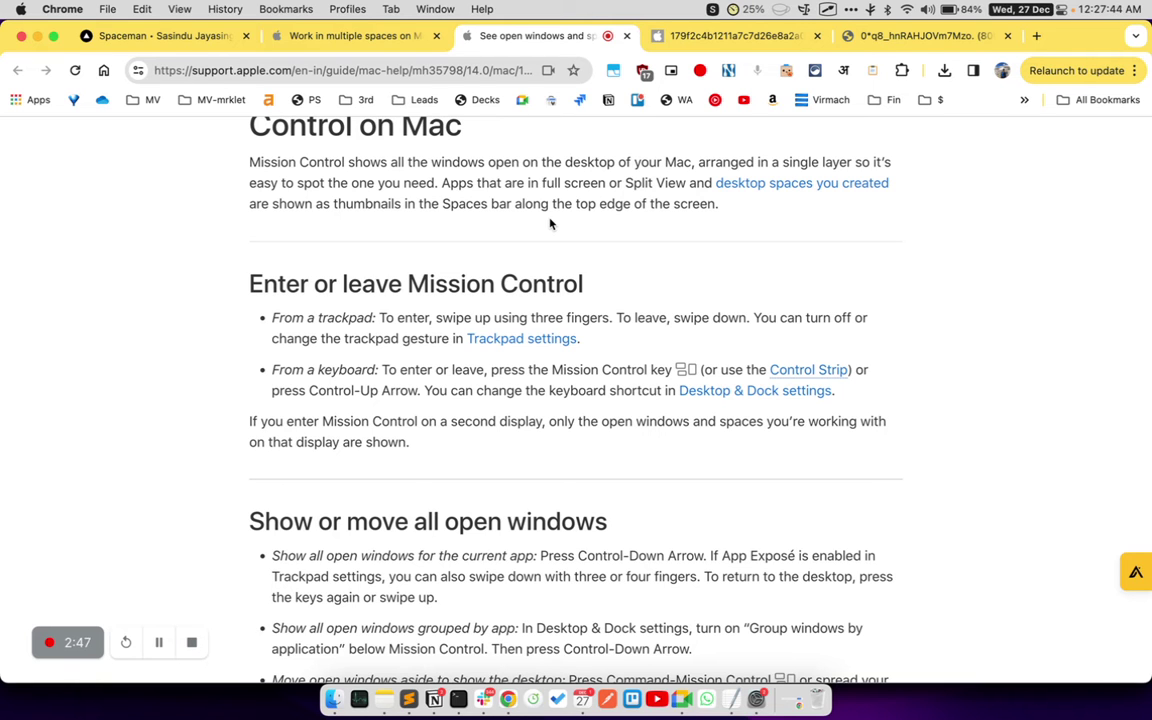
Flip between the Google Meet and help page desktops with Control-Right/Left, ending on the help page.
{"action": "key", "text": "ctrl+Right"}
{"action": "key", "text": "ctrl+Right"}
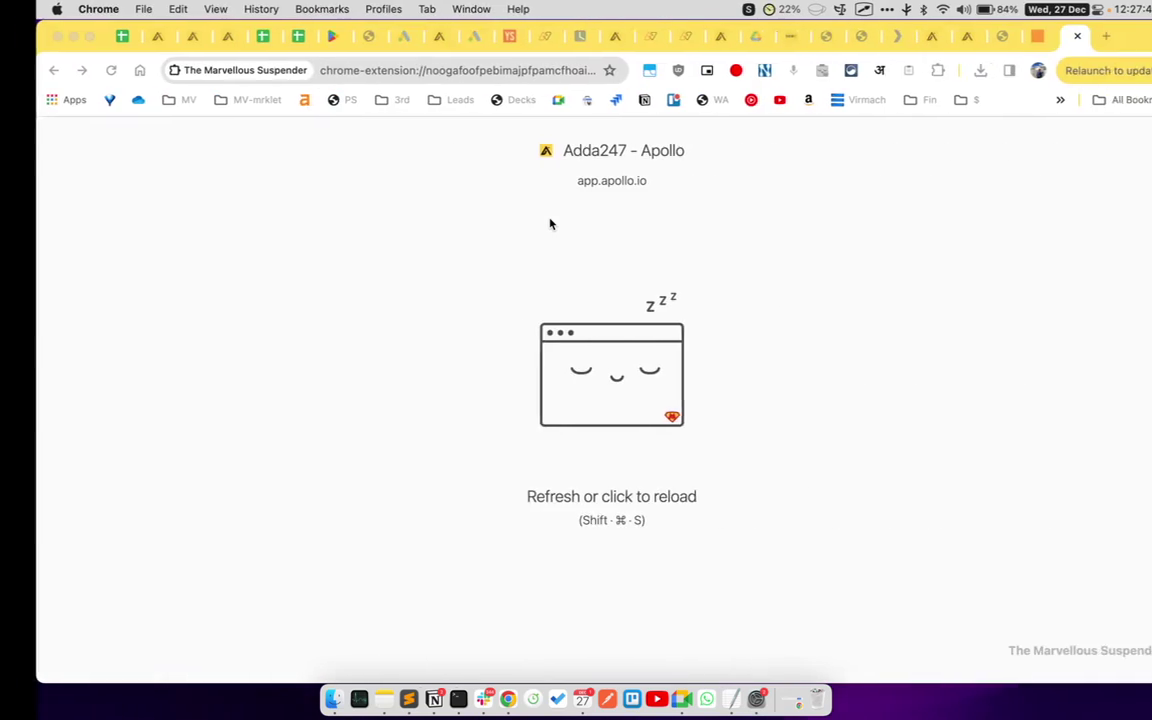
{"action": "key", "text": "ctrl+Left"}
{"action": "key", "text": "ctrl+Left"}
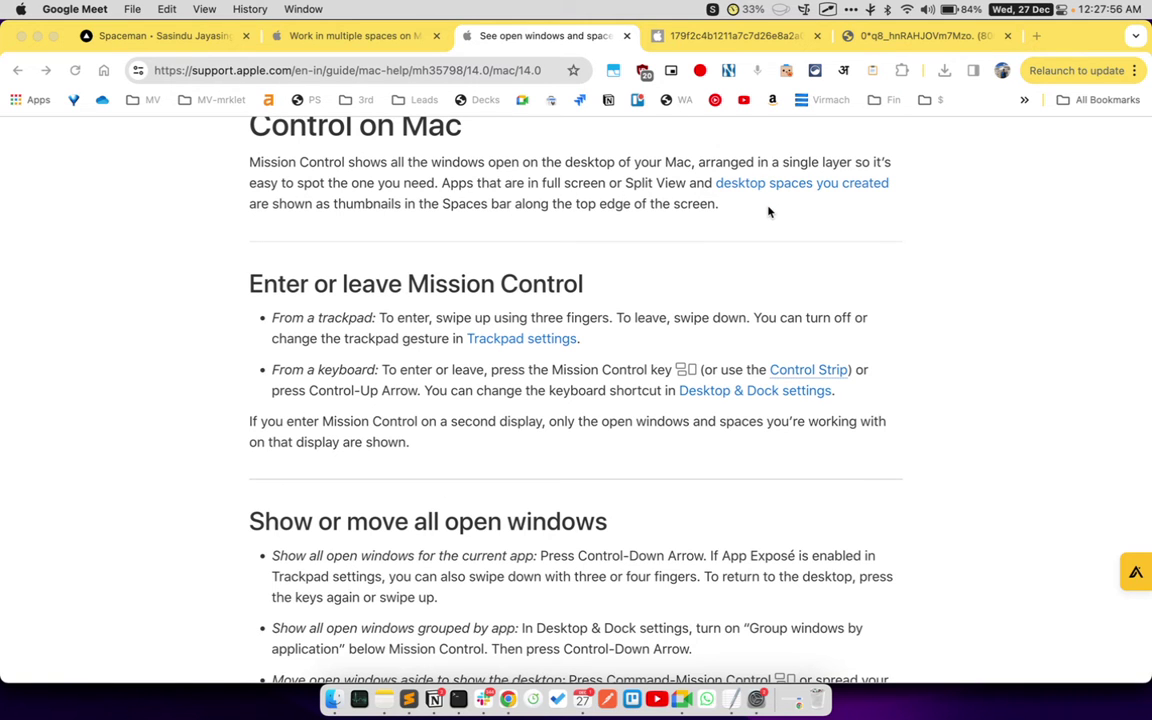
{"action": "key", "text": "ctrl+Right"}
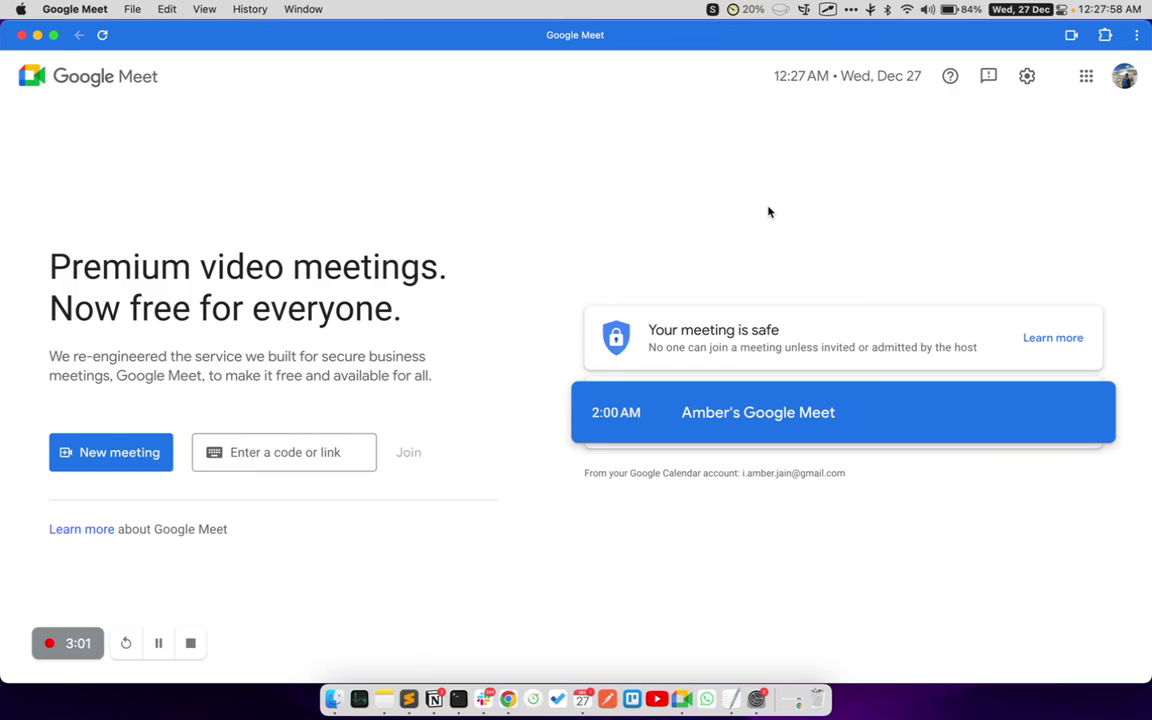
{"action": "key", "text": "ctrl+Left"}
{"action": "key", "text": "ctrl+Right"}
{"action": "key", "text": "ctrl+Left"}
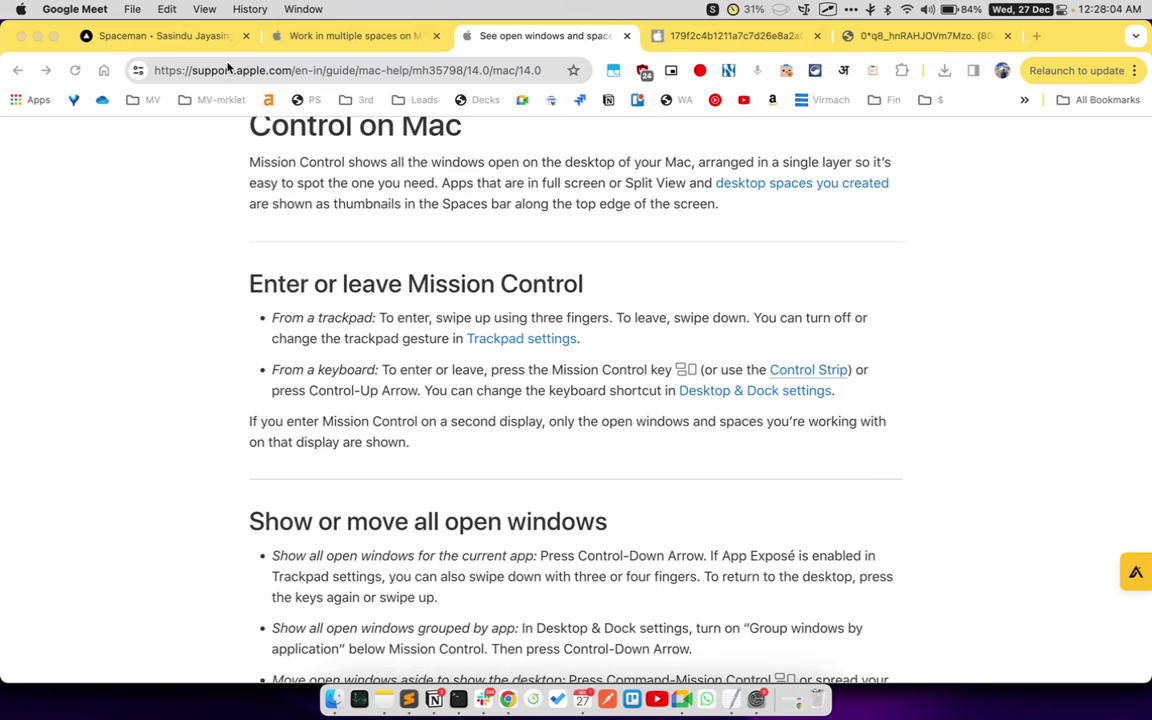
Return to the Spaceman tab, select and clear the heading, and scroll through the page.
{"action": "left_click", "coordinate": [170, 36]}
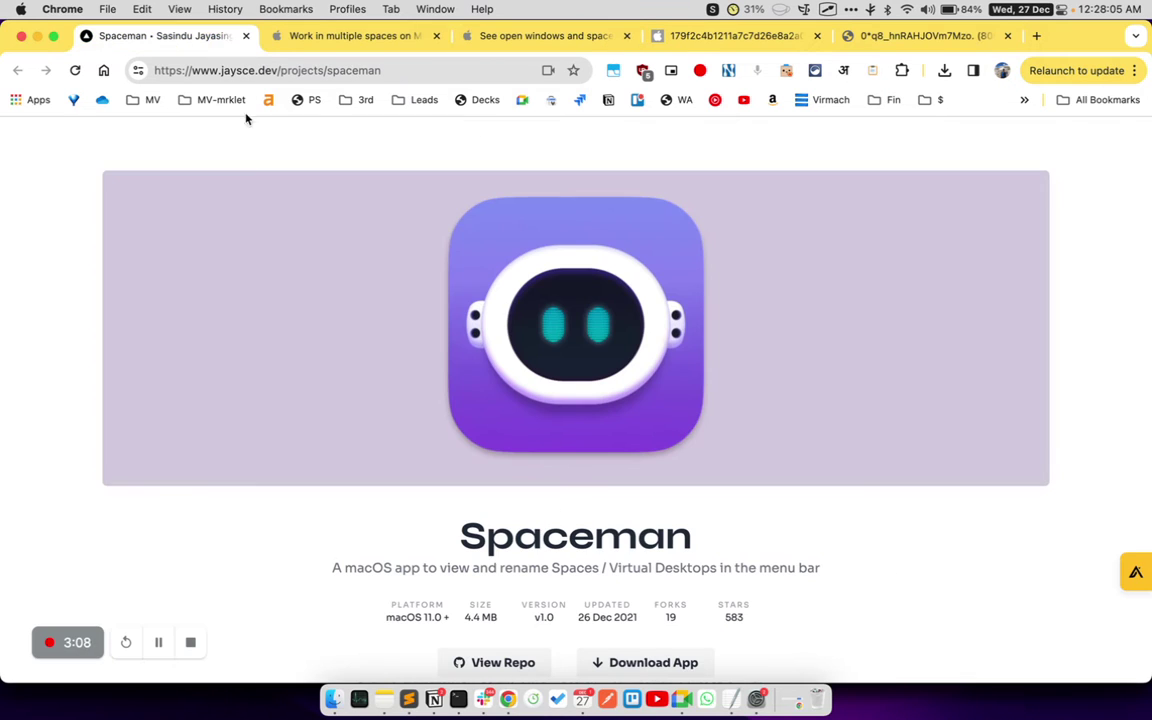
{"action": "double_click", "coordinate": [533, 538]}
{"action": "left_click", "coordinate": [533, 538]}
{"action": "scroll", "coordinate": [668, 548], "scroll_direction": "up", "scroll_amount": 3}
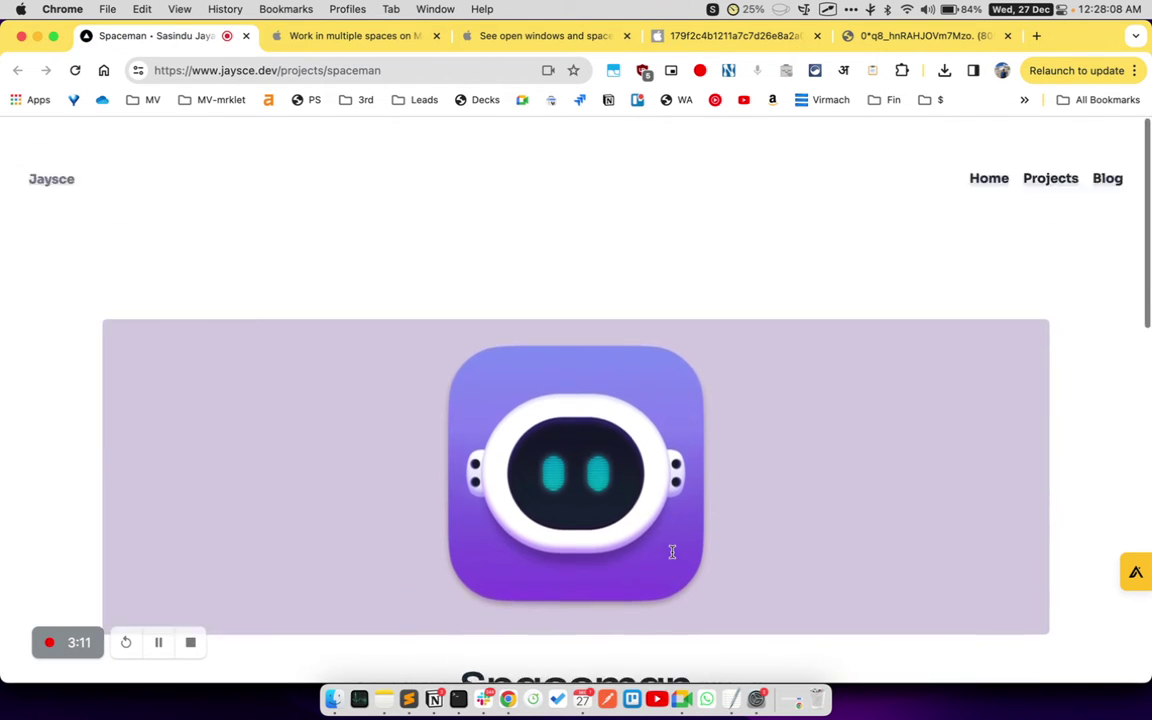
{"action": "scroll", "coordinate": [584, 419], "scroll_direction": "down", "scroll_amount": 3}
{"action": "scroll", "coordinate": [586, 452], "scroll_direction": "down", "scroll_amount": 4}
{"action": "scroll", "coordinate": [660, 490], "scroll_direction": "down", "scroll_amount": 3}
{"action": "scroll", "coordinate": [727, 490], "scroll_direction": "up", "scroll_amount": 10}
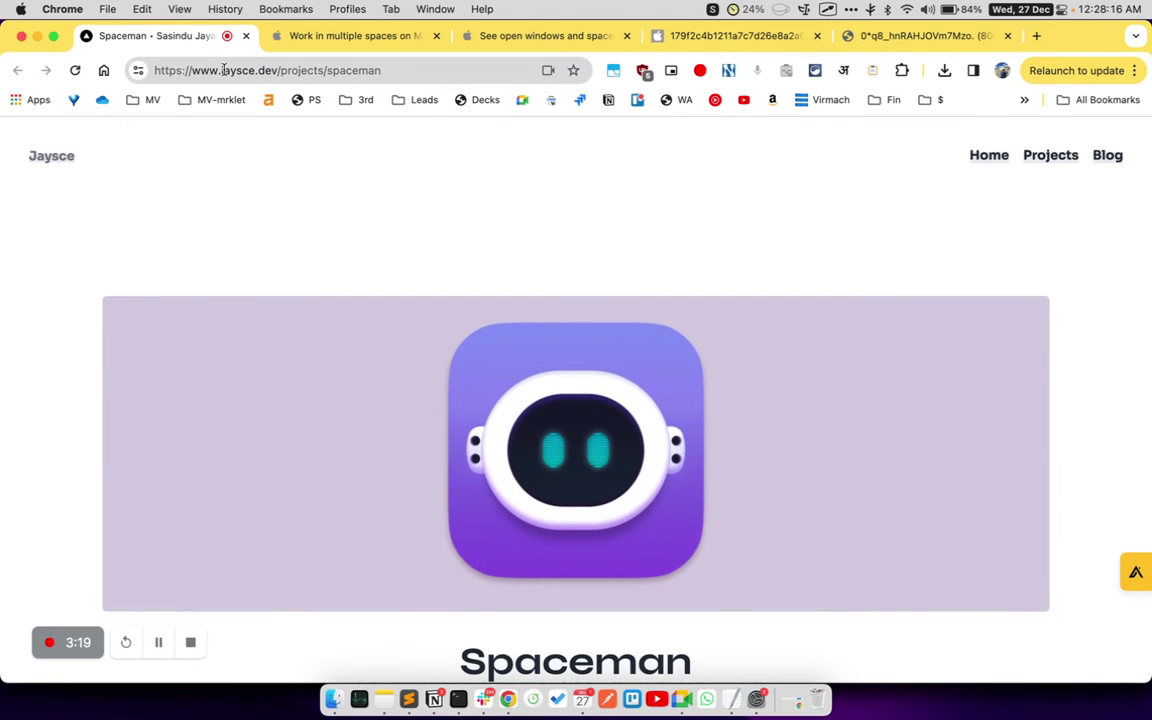
Select and deselect the page address, then scroll down to the Download App button.
{"action": "left_click_drag", "start_coordinate": [223, 70], "coordinate": [395, 70]}
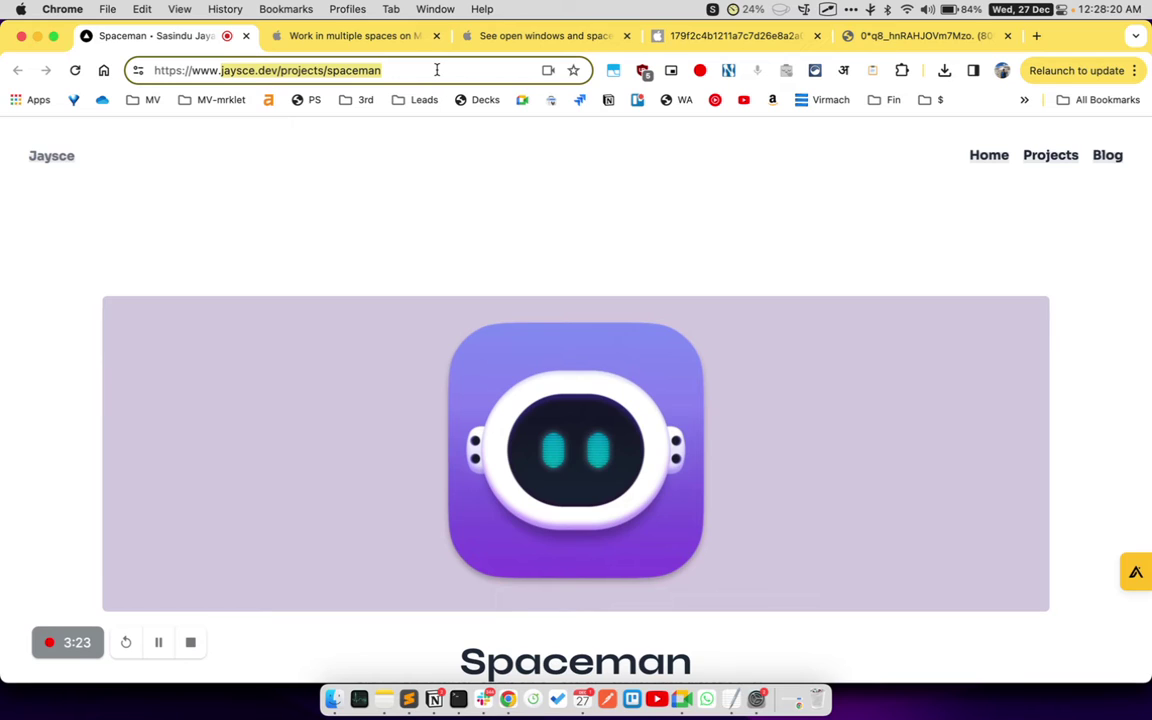
{"action": "left_click", "coordinate": [437, 281]}
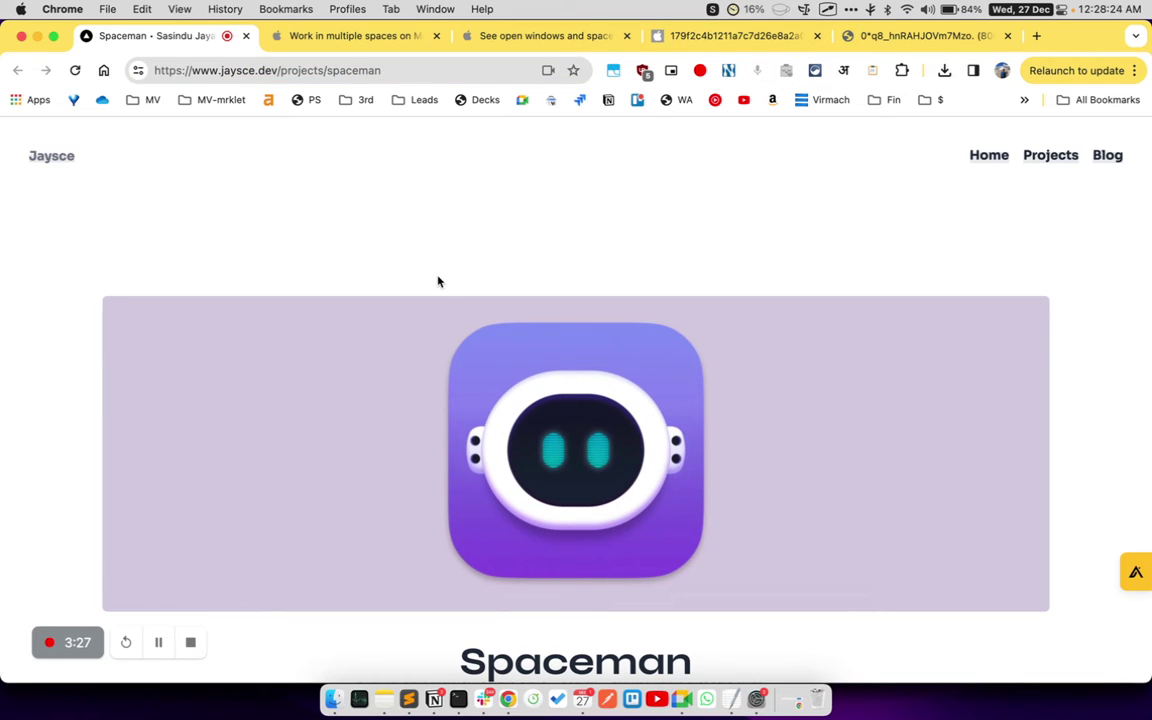
{"action": "left_click", "coordinate": [221, 72]}
{"action": "left_click", "coordinate": [548, 288]}
{"action": "scroll", "coordinate": [548, 288], "scroll_direction": "down", "scroll_amount": 4}
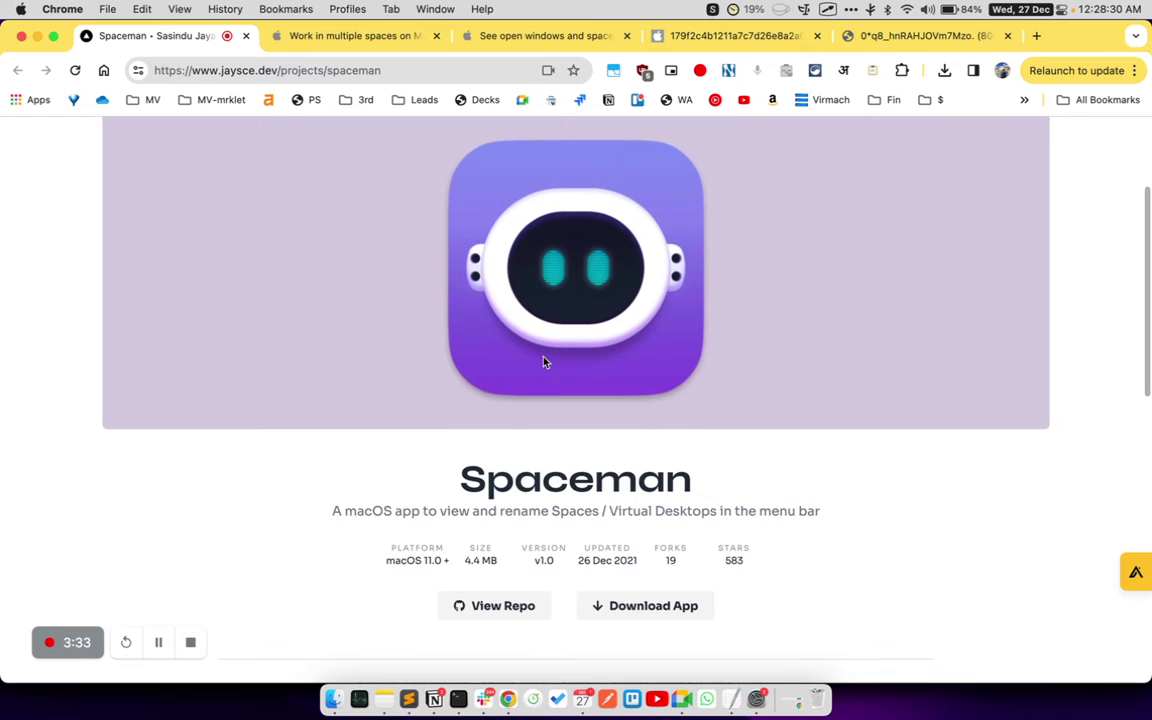
{"action": "scroll", "coordinate": [542, 360], "scroll_direction": "down", "scroll_amount": 3}
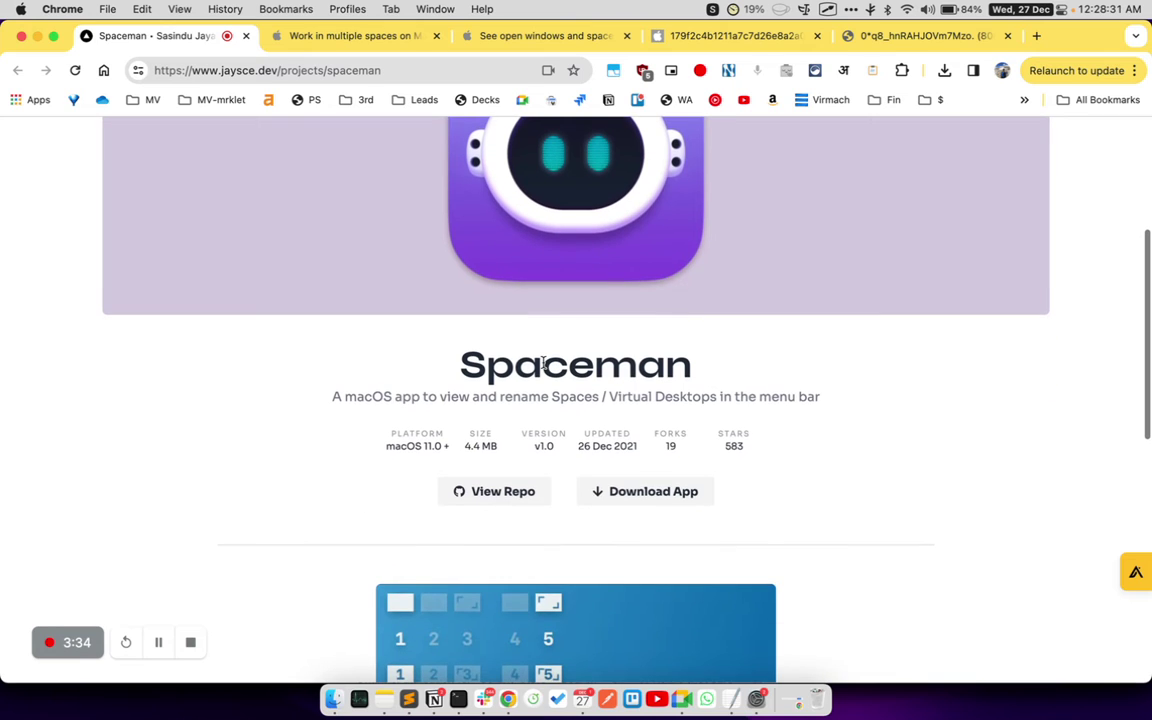
Download and save the Spaceman disk image, then open Spaceman.1.0 (1).dmg from Chrome's downloads list.
{"action": "left_click", "coordinate": [666, 504]}
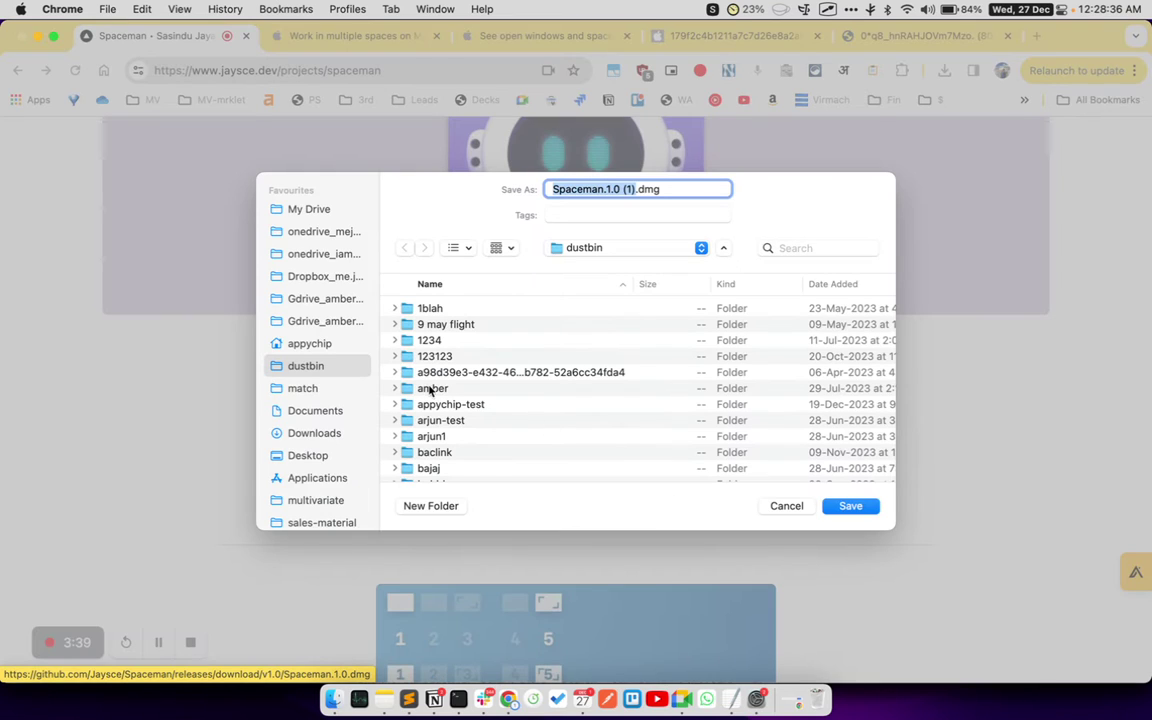
{"action": "left_click", "coordinate": [872, 506]}
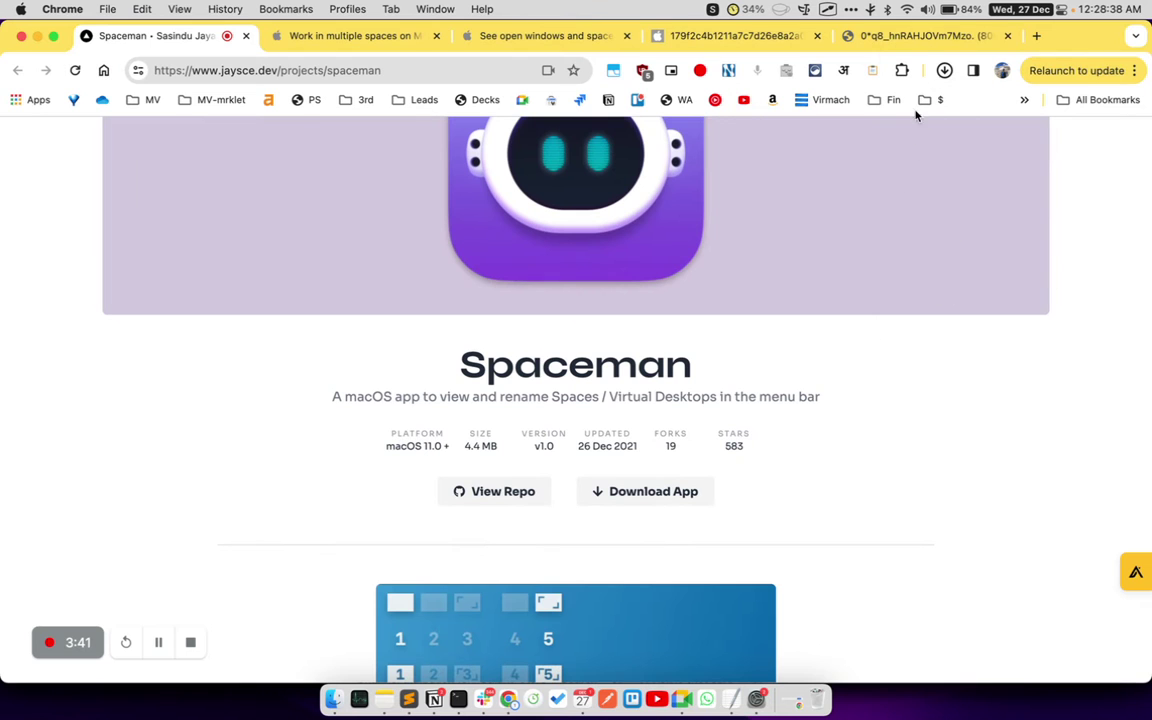
{"action": "left_click", "coordinate": [945, 70]}
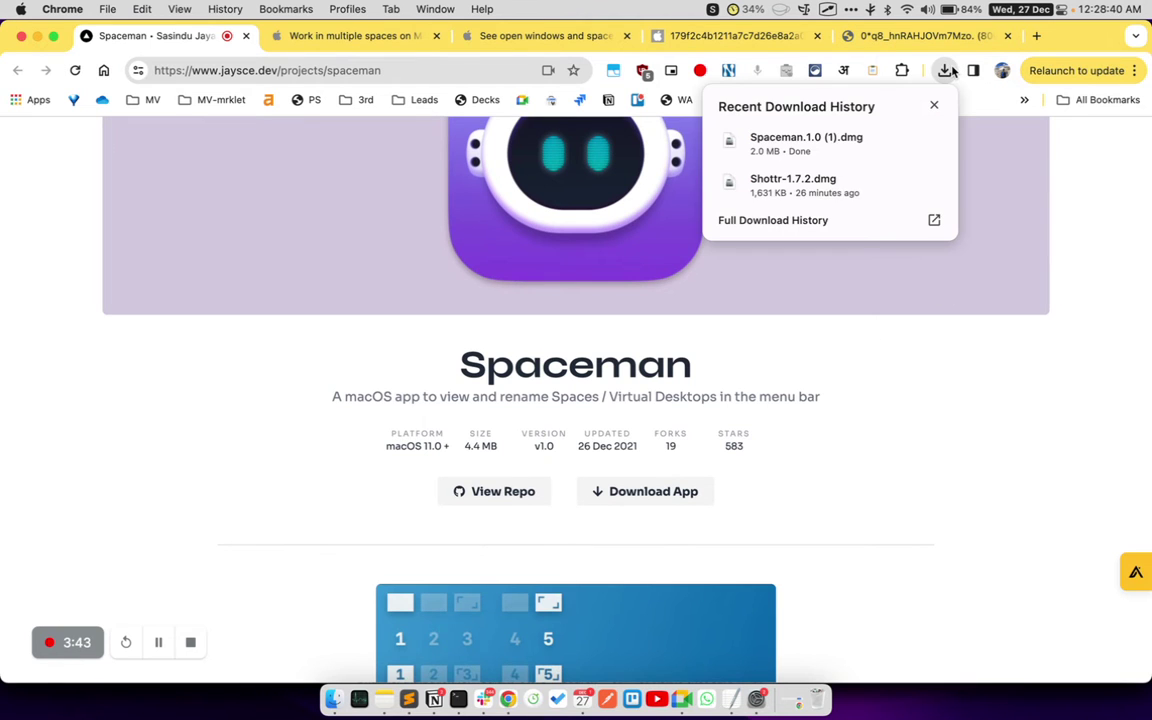
{"action": "left_click", "coordinate": [851, 145]}
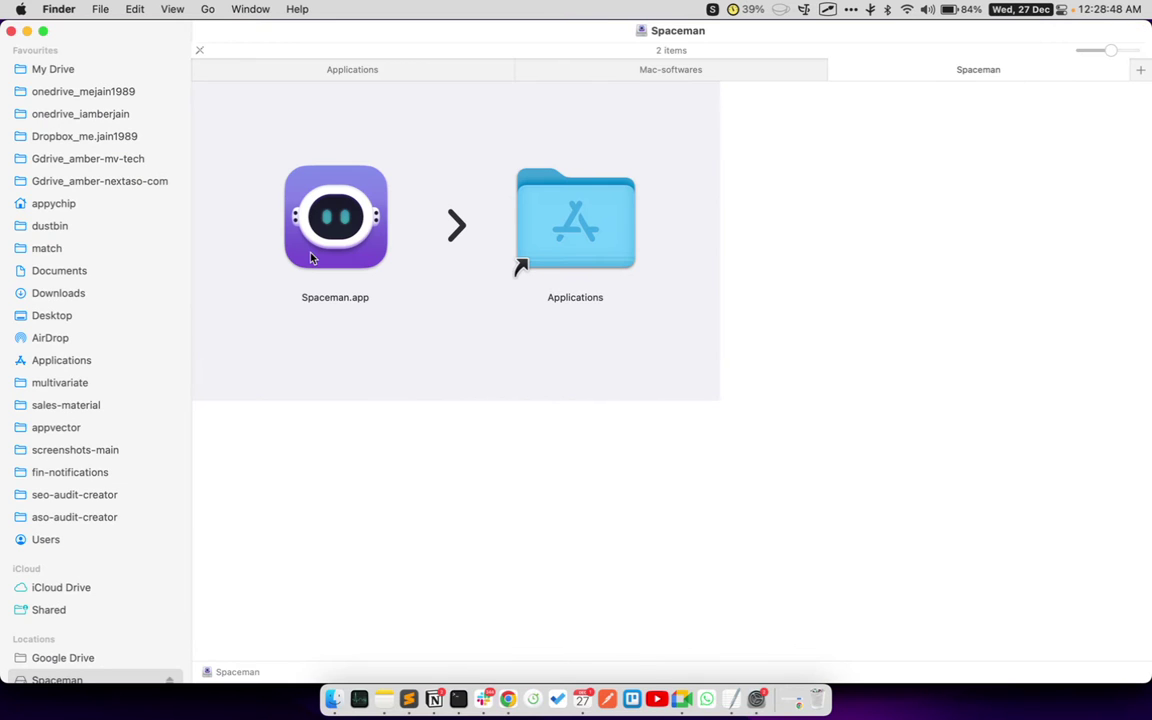
Drag Spaceman.app from the disk image window onto the Applications shortcut.
{"action": "left_click", "coordinate": [59, 8]}
{"action": "left_click", "coordinate": [70, 8]}
{"action": "left_click", "coordinate": [341, 234]}
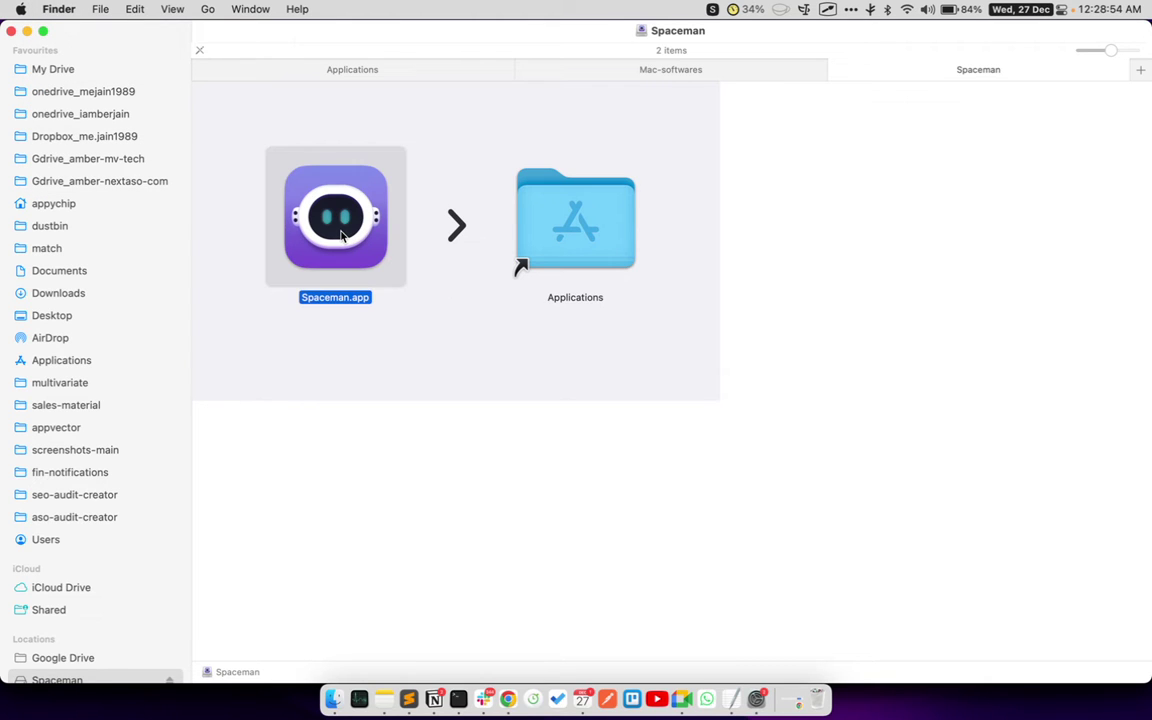
{"action": "left_click_drag", "start_coordinate": [341, 234], "coordinate": [575, 266]}
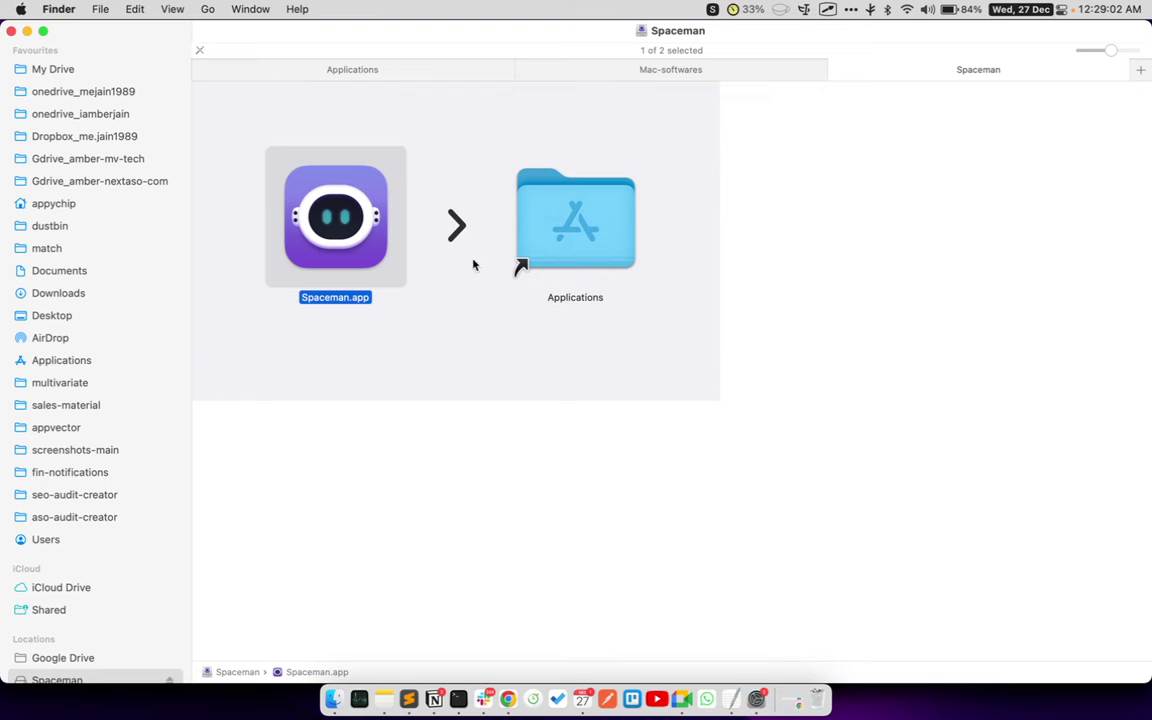
Open the Applications folder and select Spaceman.app to preview its 4.6 MB, version 1.0 details.
{"action": "left_click", "coordinate": [85, 378]}
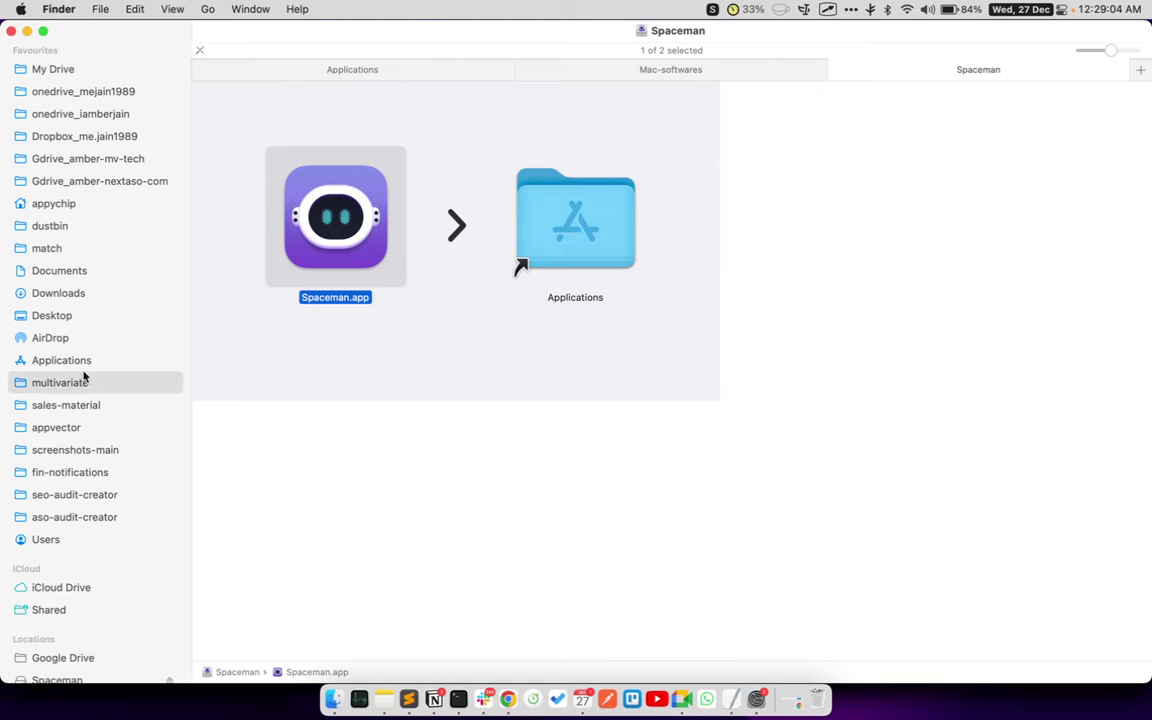
{"action": "left_click", "coordinate": [87, 366]}
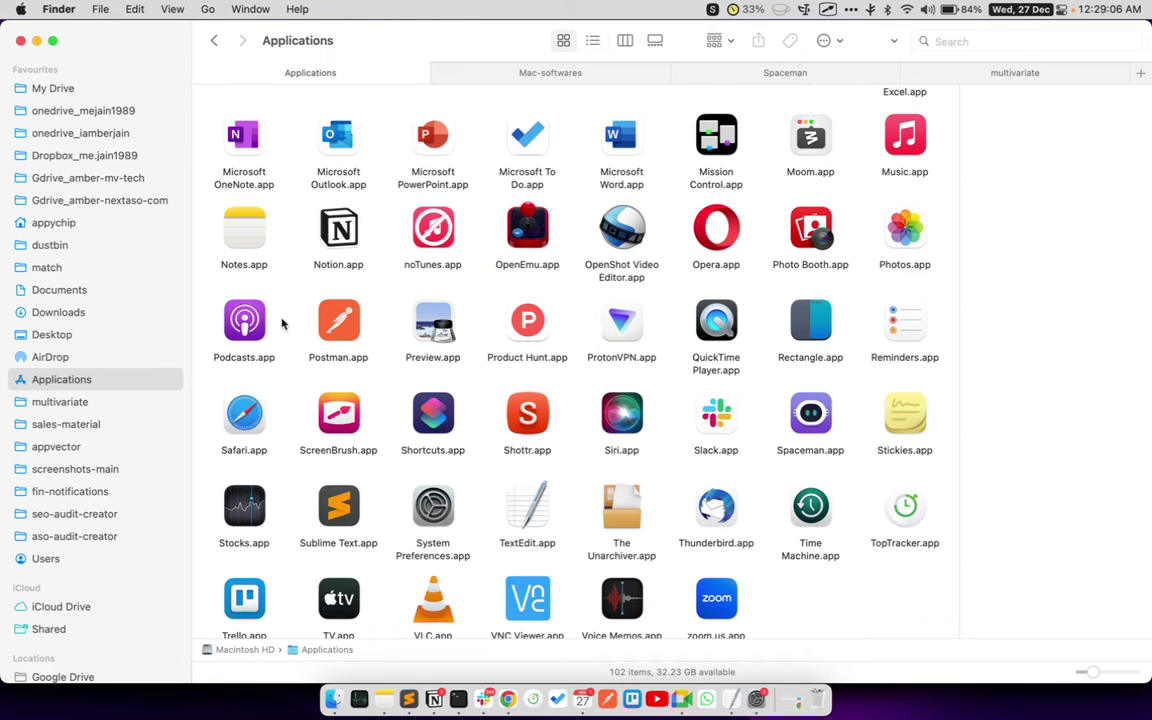
{"action": "scroll", "coordinate": [775, 400], "scroll_direction": "up", "scroll_amount": 2}
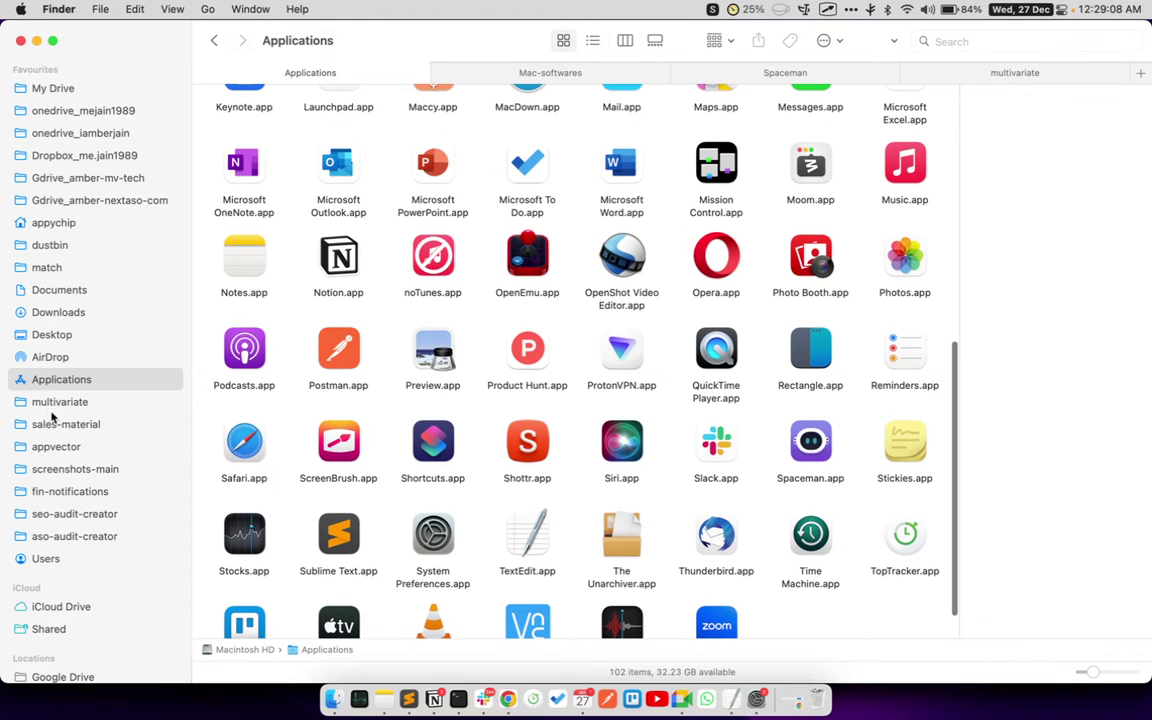
{"action": "left_click", "coordinate": [829, 445]}
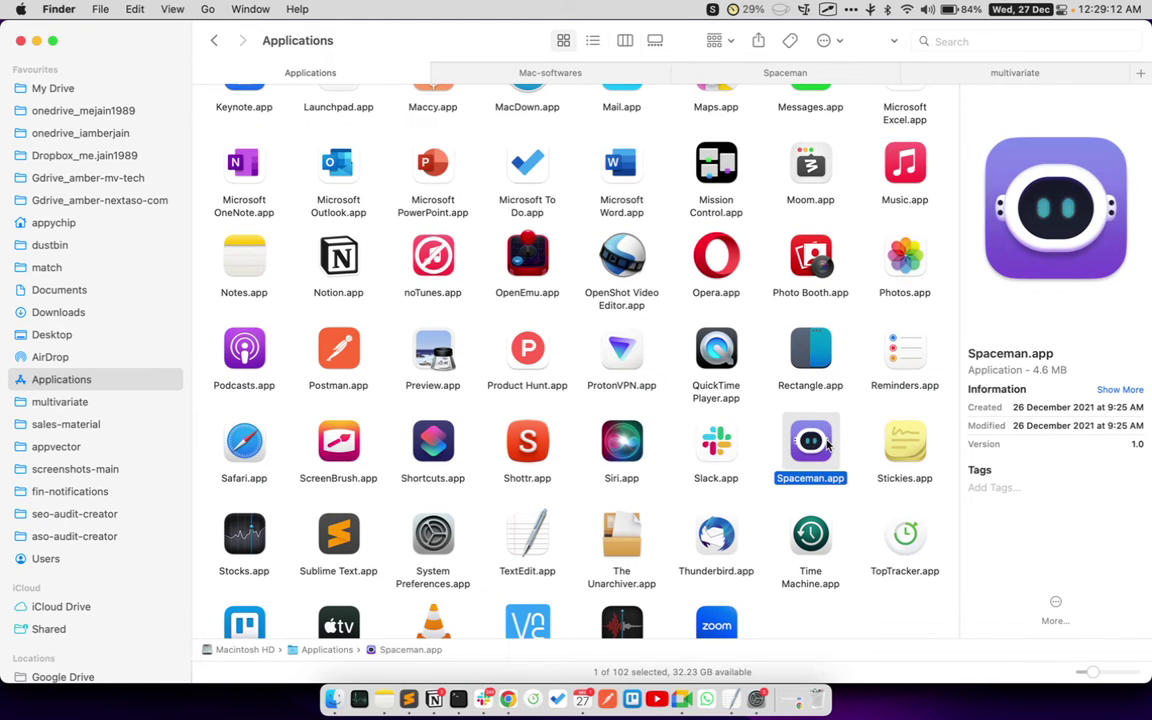
Launch Spaceman from Launchpad via a 'spac' search and approve the downloaded-app security warning.
{"action": "key", "text": "F4"}
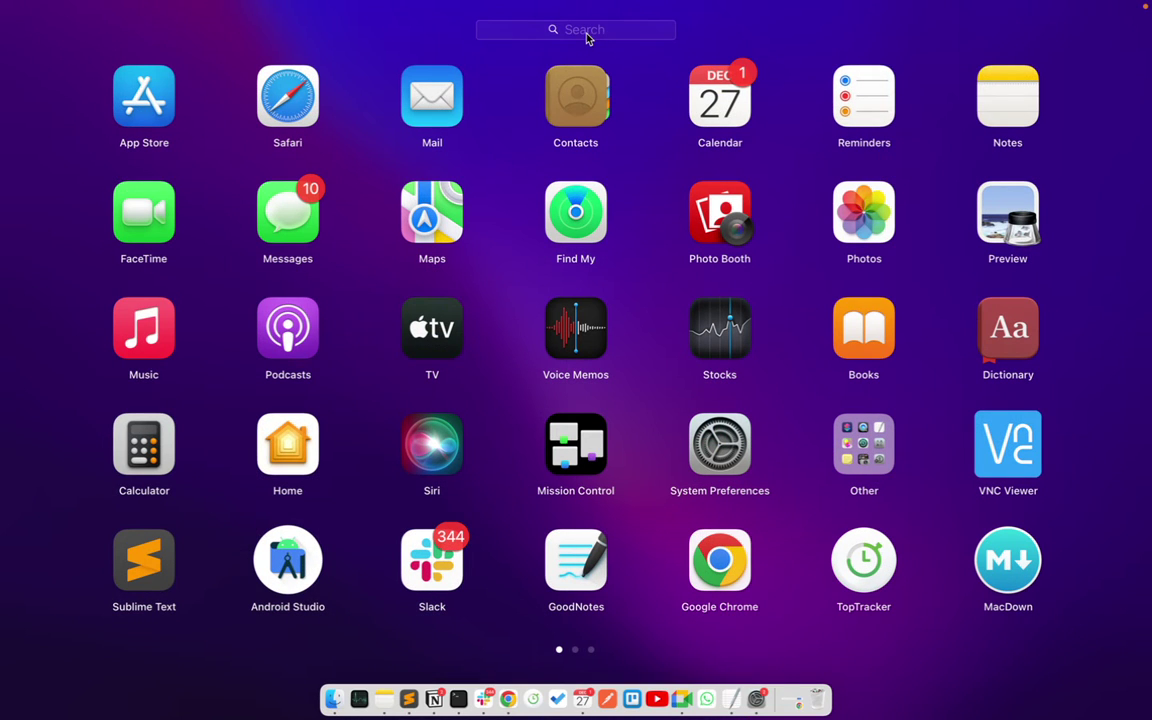
{"action": "type", "text": "space"}
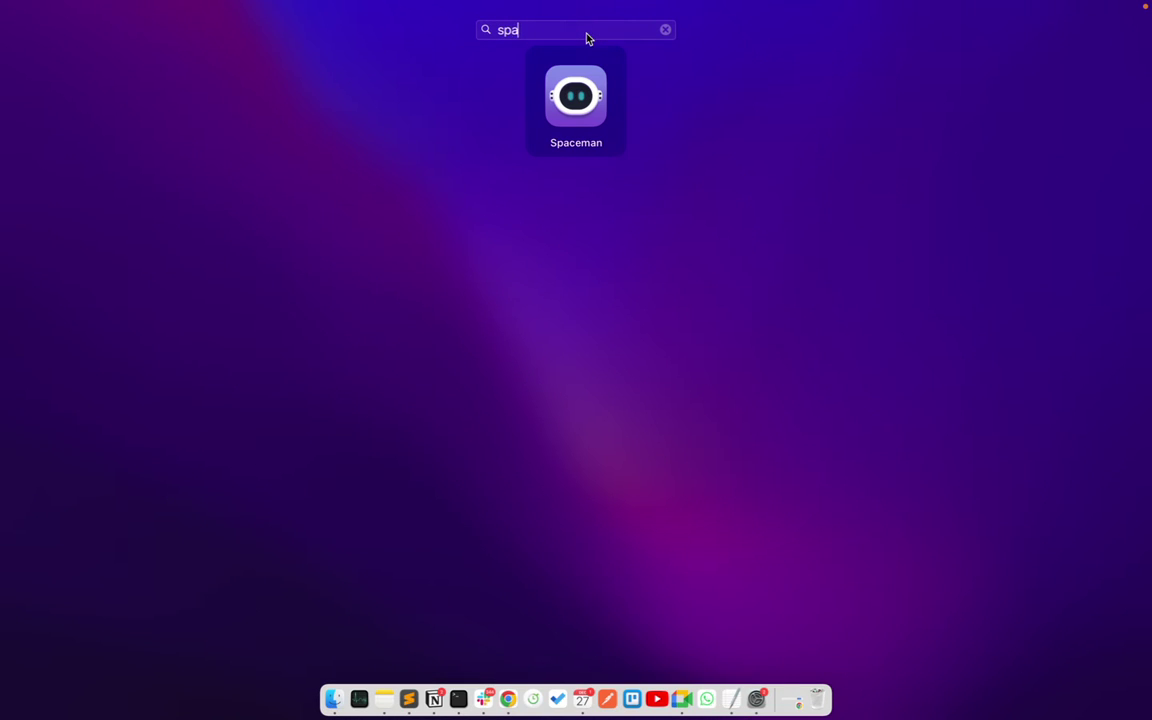
{"action": "left_click", "coordinate": [573, 95]}
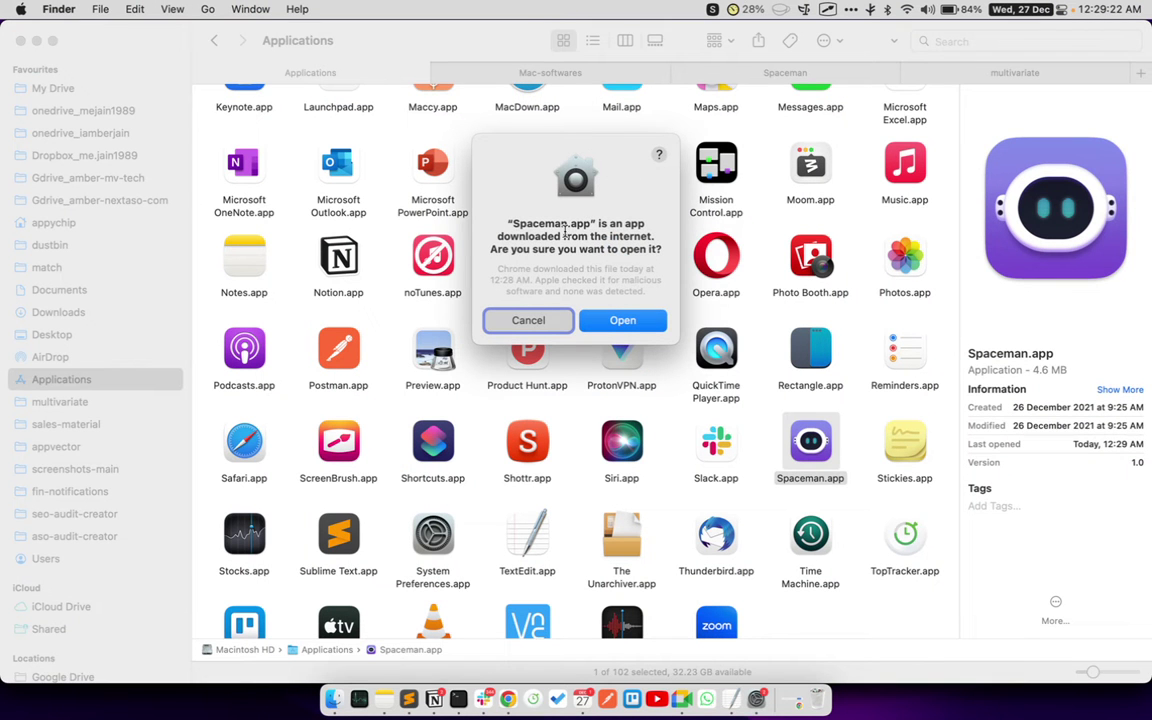
{"action": "triple_click", "coordinate": [565, 231]}
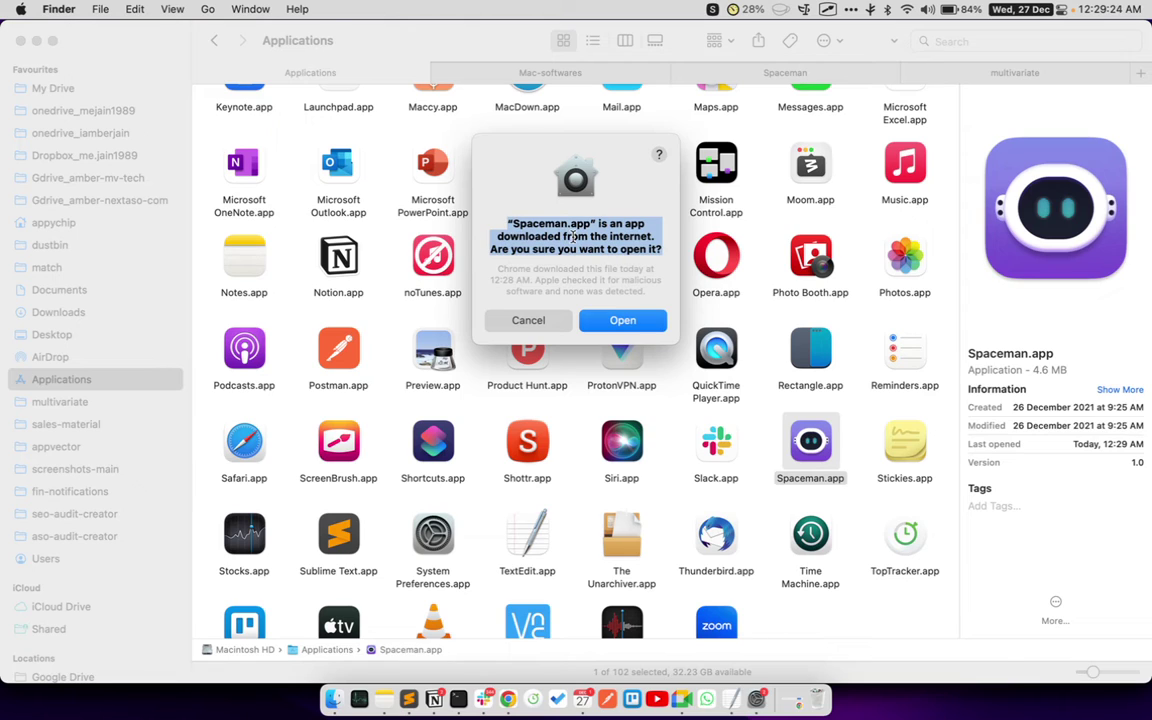
{"action": "left_click", "coordinate": [573, 236]}
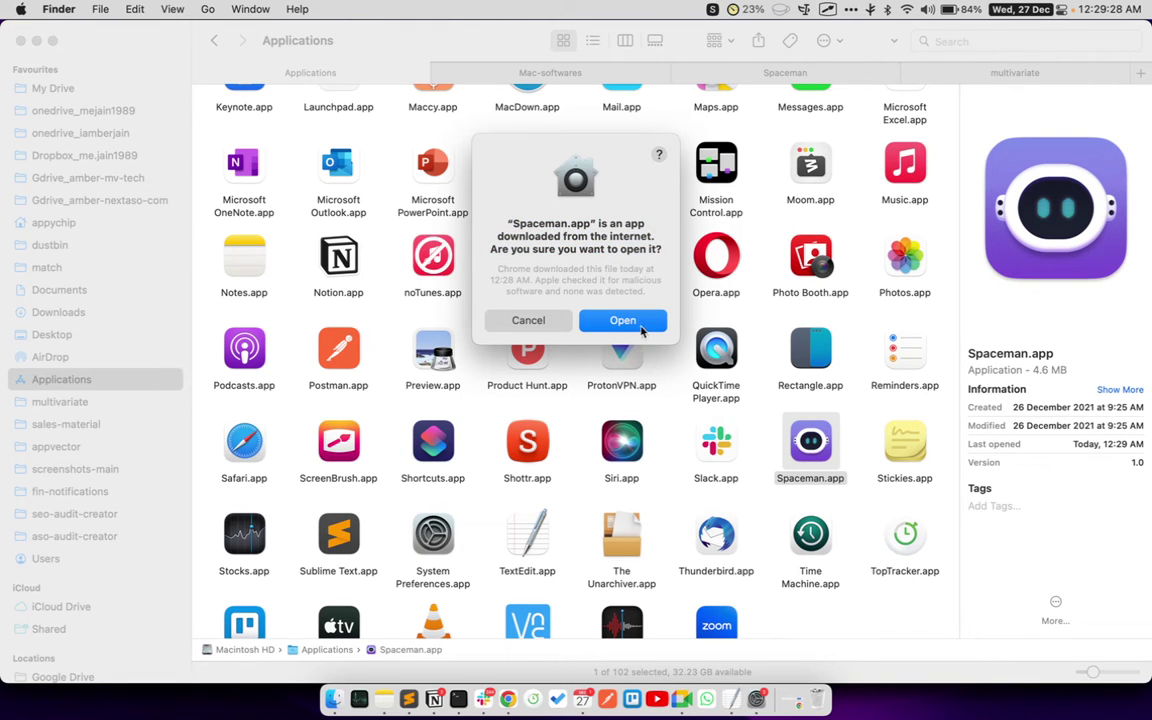
{"action": "left_click", "coordinate": [641, 323]}
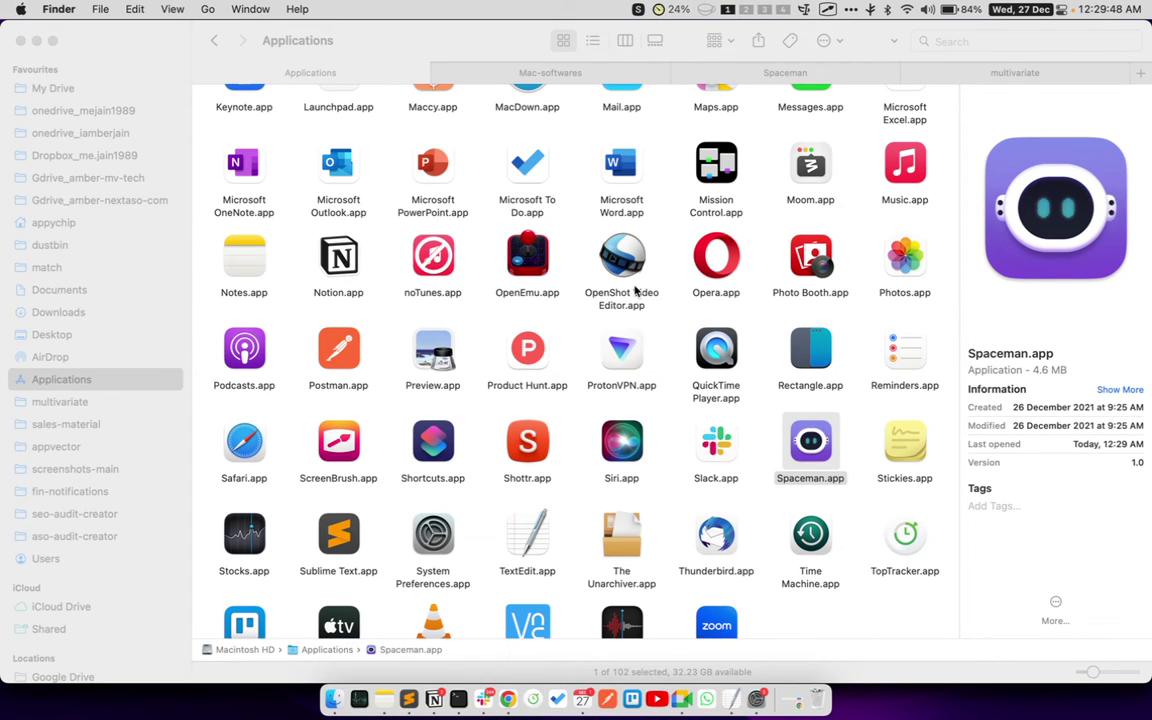
{"action": "key", "text": "ctrl+Right"}
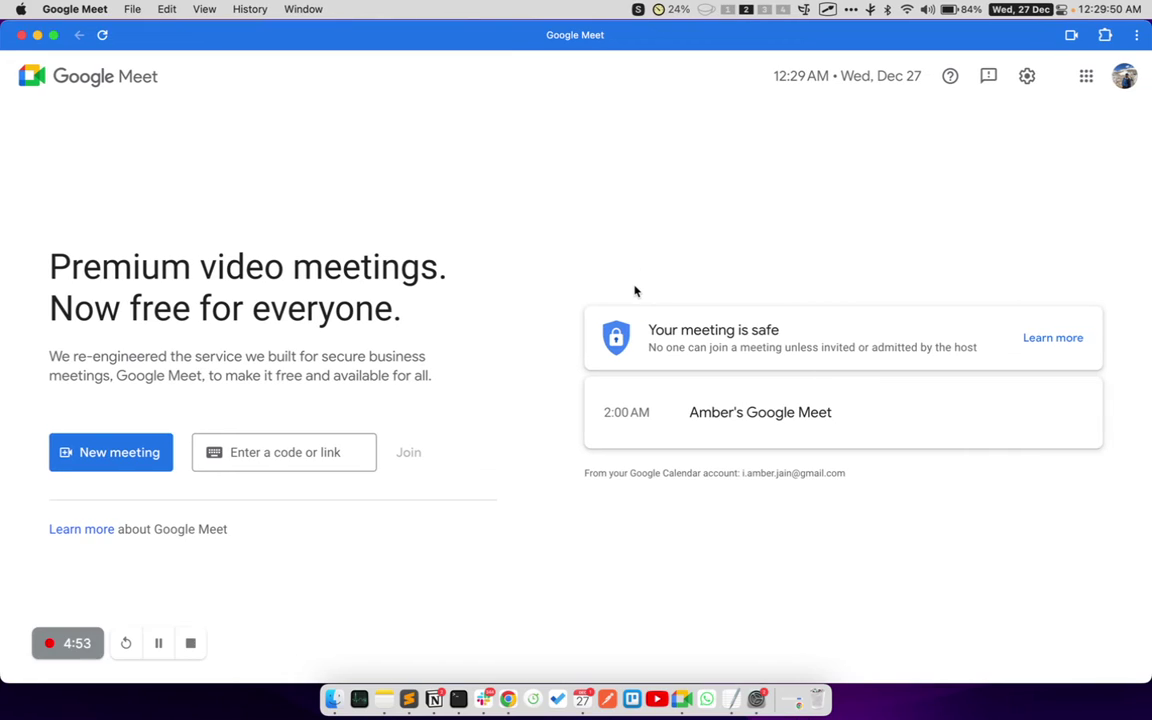
{"action": "left_click", "coordinate": [746, 11]}
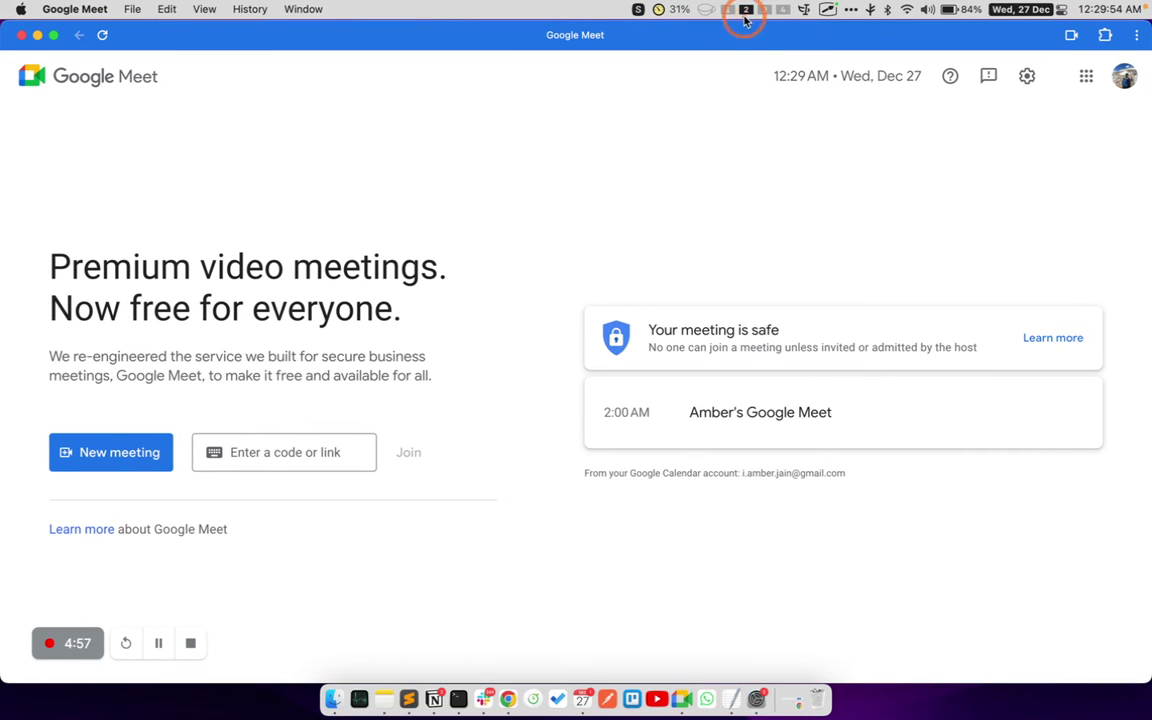
{"action": "left_click", "coordinate": [743, 24]}
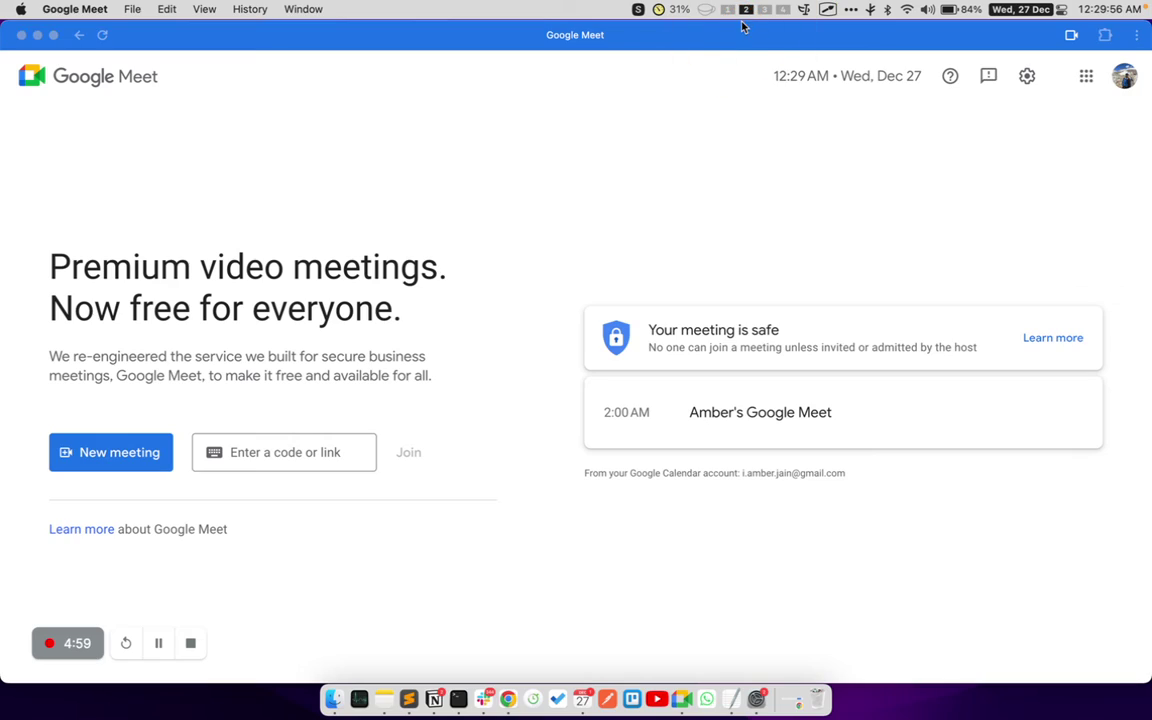
{"action": "key", "text": "ctrl+Left"}
{"action": "key", "text": "ctrl+Right"}
{"action": "key", "text": "ctrl+Left"}
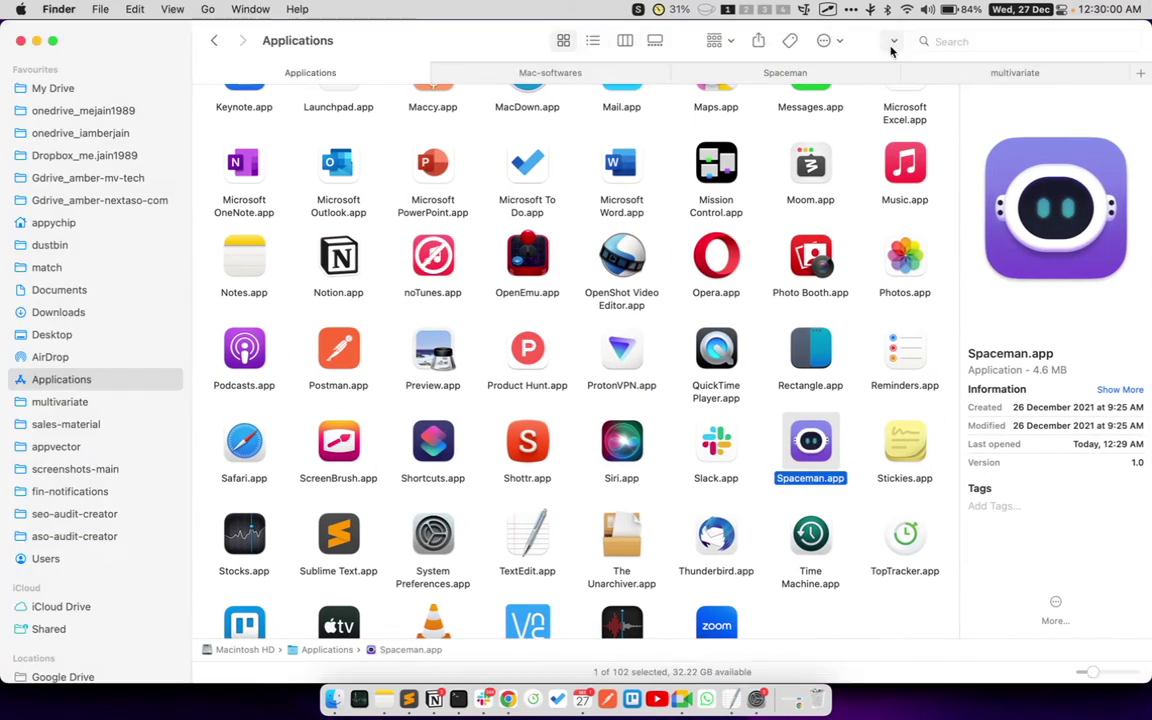
Open Spaceman's preferences from the menu bar and set the indicator style to Numbers.
{"action": "left_click", "coordinate": [746, 10]}
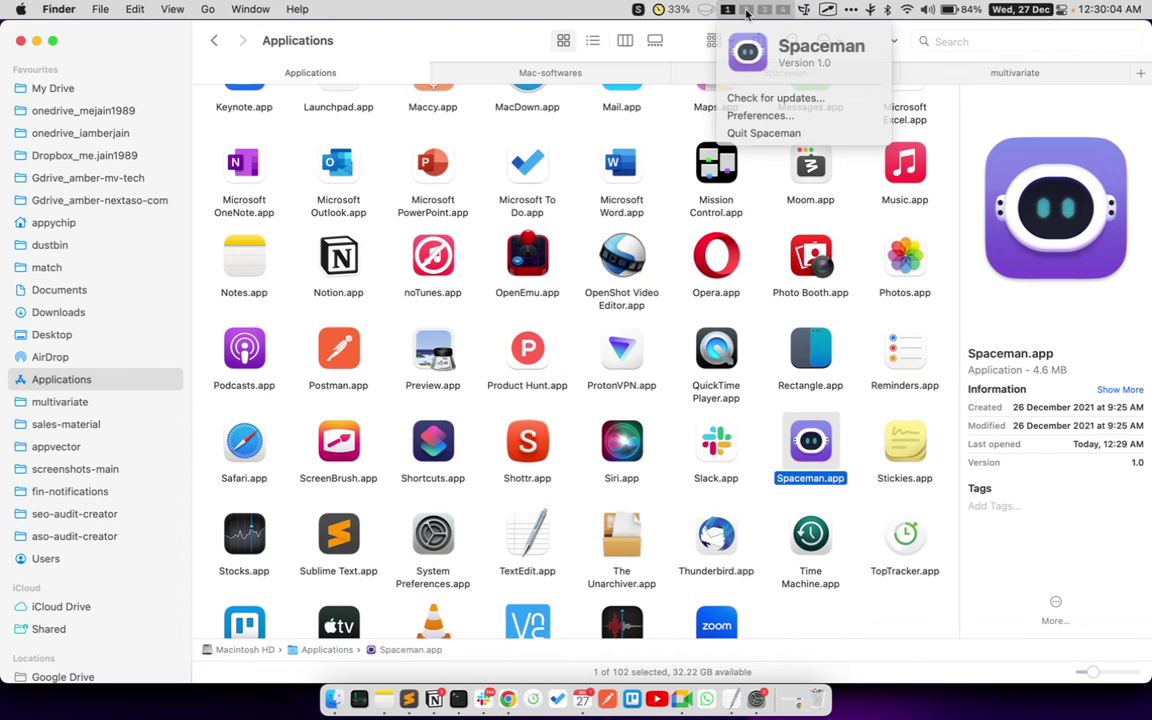
{"action": "left_click", "coordinate": [774, 120]}
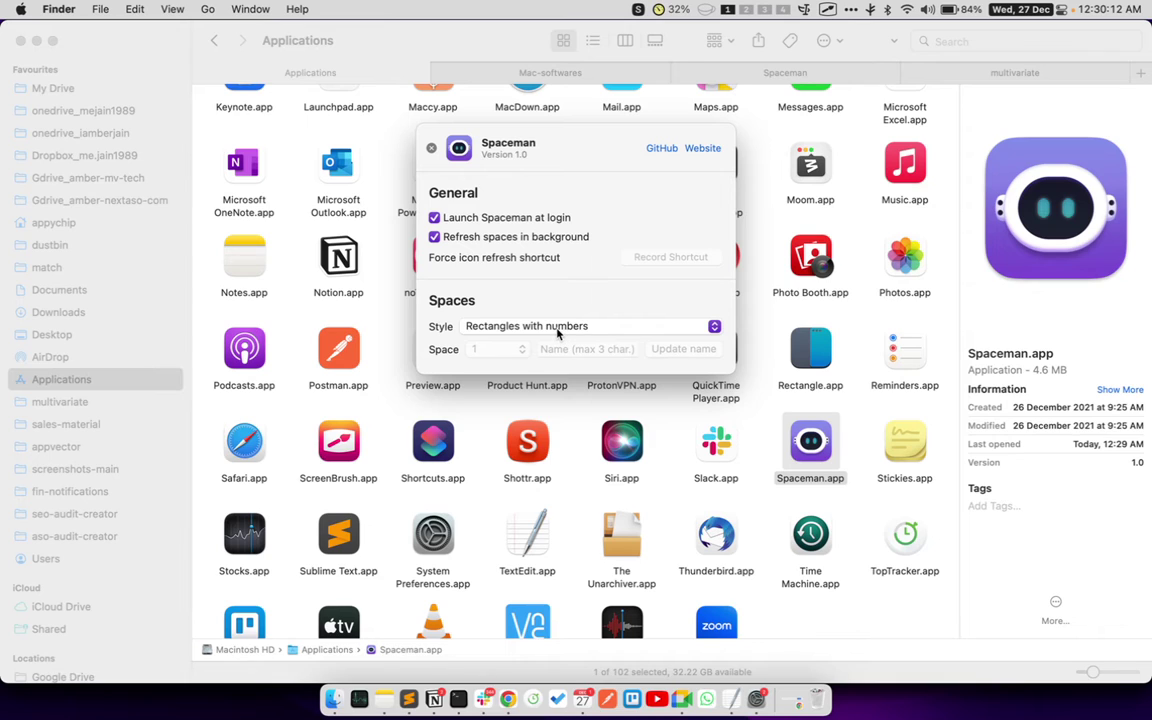
{"action": "left_click", "coordinate": [558, 334]}
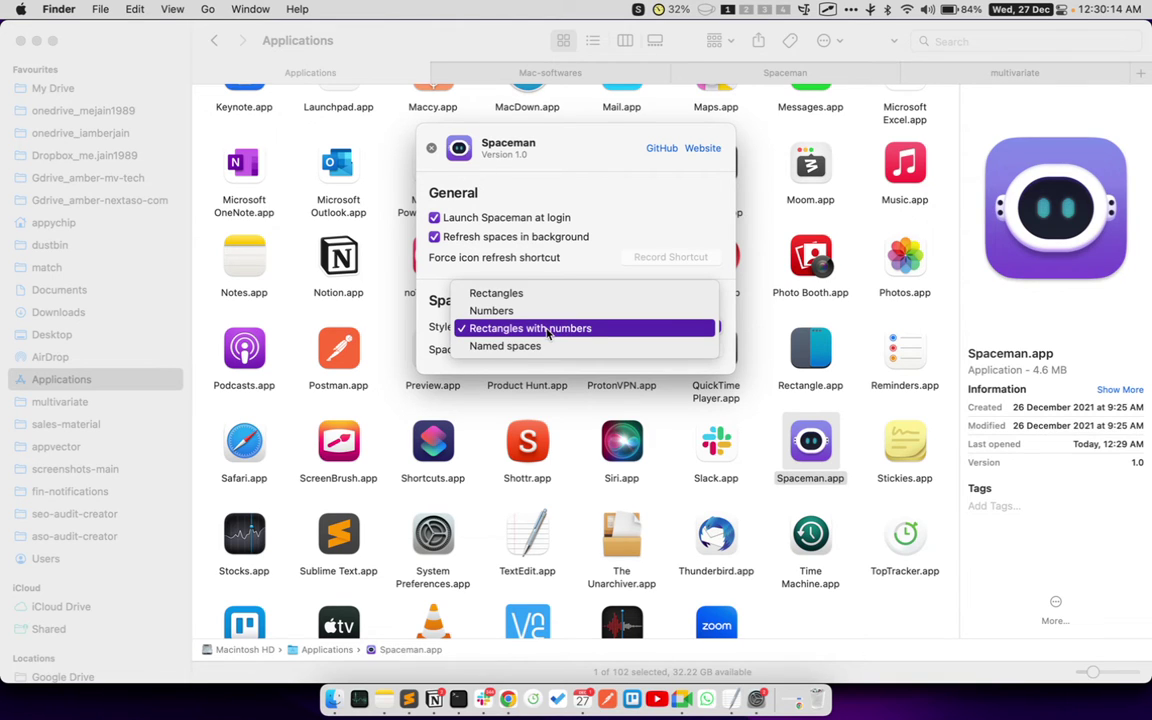
{"action": "left_click", "coordinate": [548, 331]}
{"action": "left_click", "coordinate": [550, 328]}
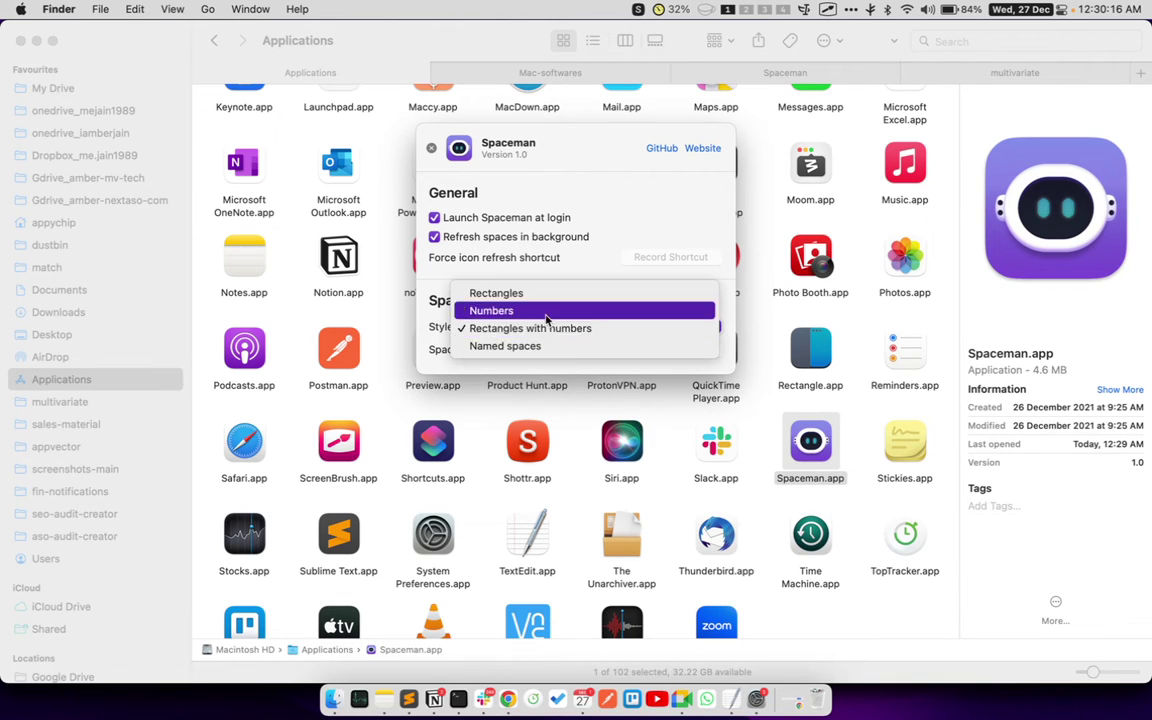
{"action": "left_click", "coordinate": [545, 312]}
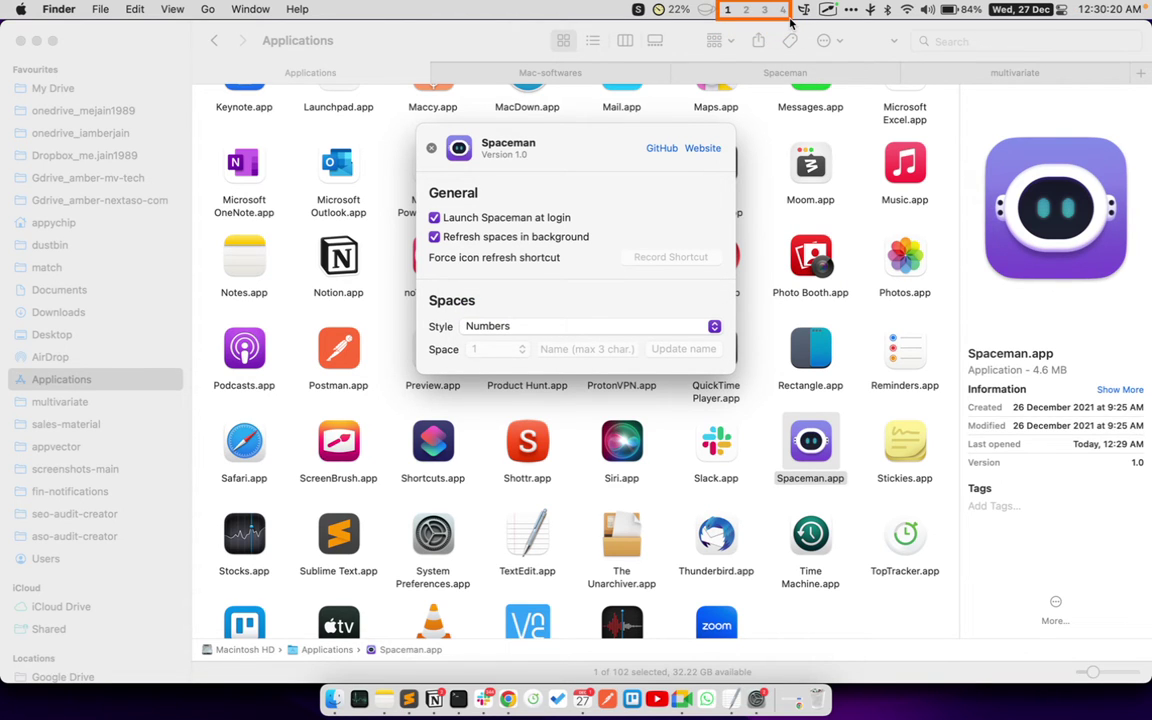
Change the Spaceman indicator style to Rectangles.
{"action": "left_click", "coordinate": [530, 327]}
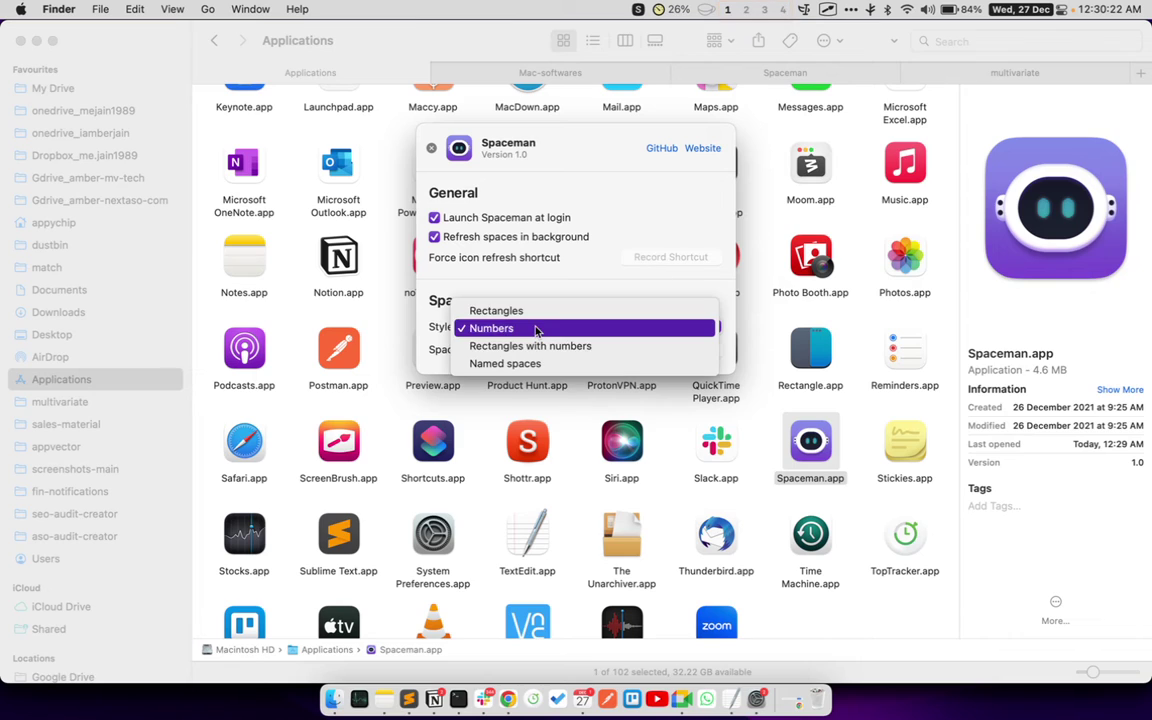
{"action": "left_click", "coordinate": [531, 316]}
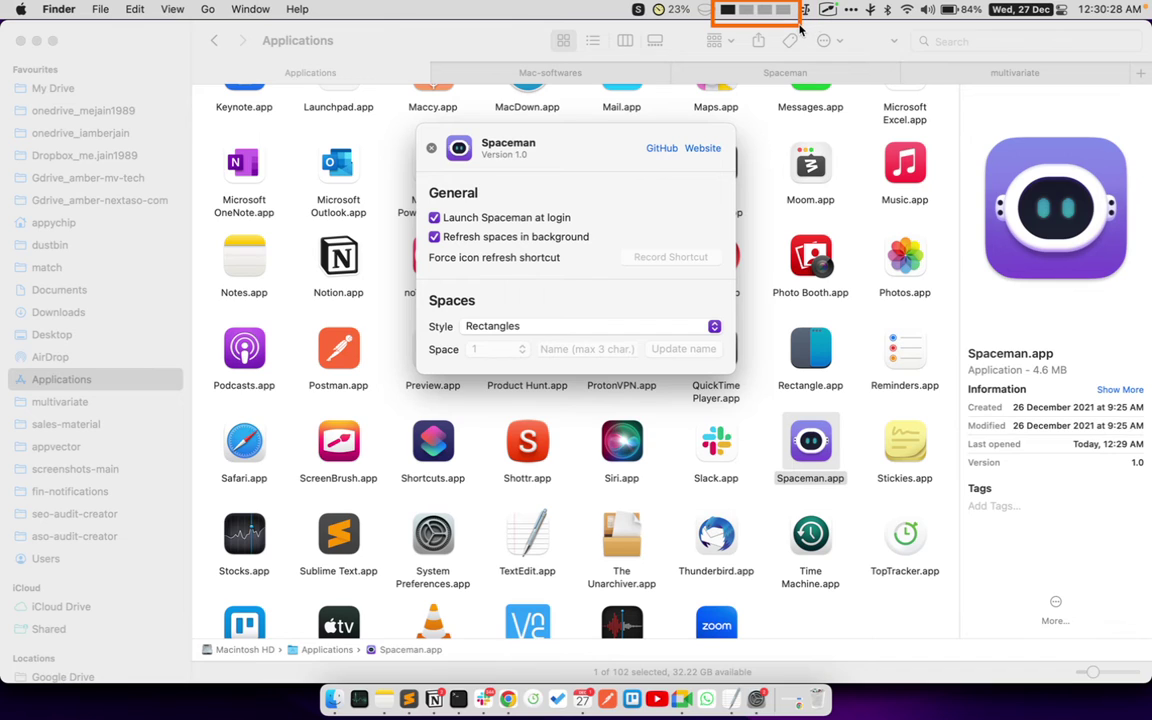
{"action": "left_click", "coordinate": [491, 327]}
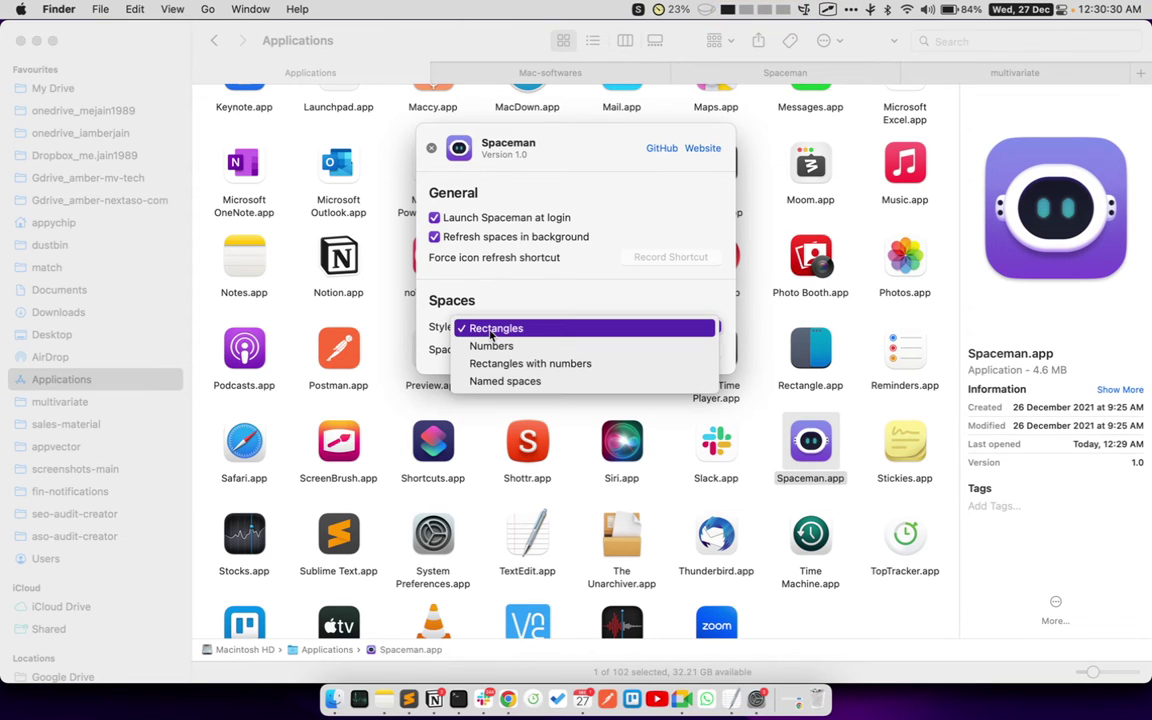
Switch the style to Named spaces and name space 1 'Music', shown as MUS.
{"action": "left_click", "coordinate": [516, 384]}
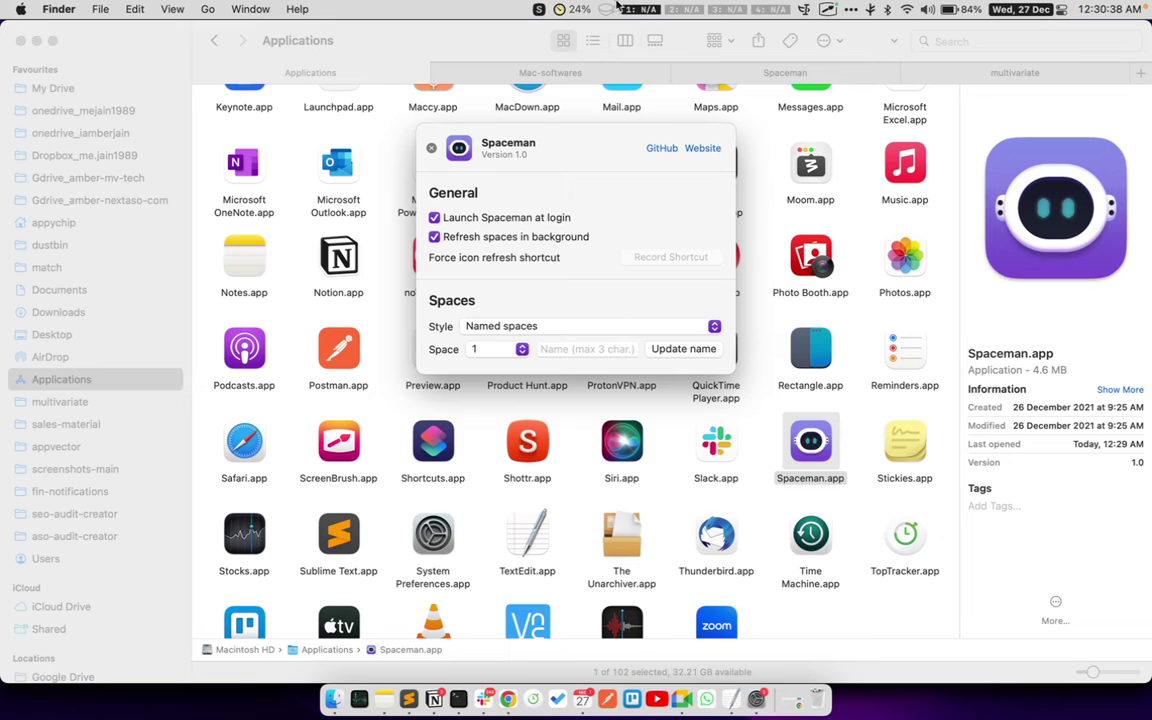
{"action": "left_click_drag", "start_coordinate": [613, 2], "coordinate": [795, 28]}
{"action": "left_click", "coordinate": [611, 349]}
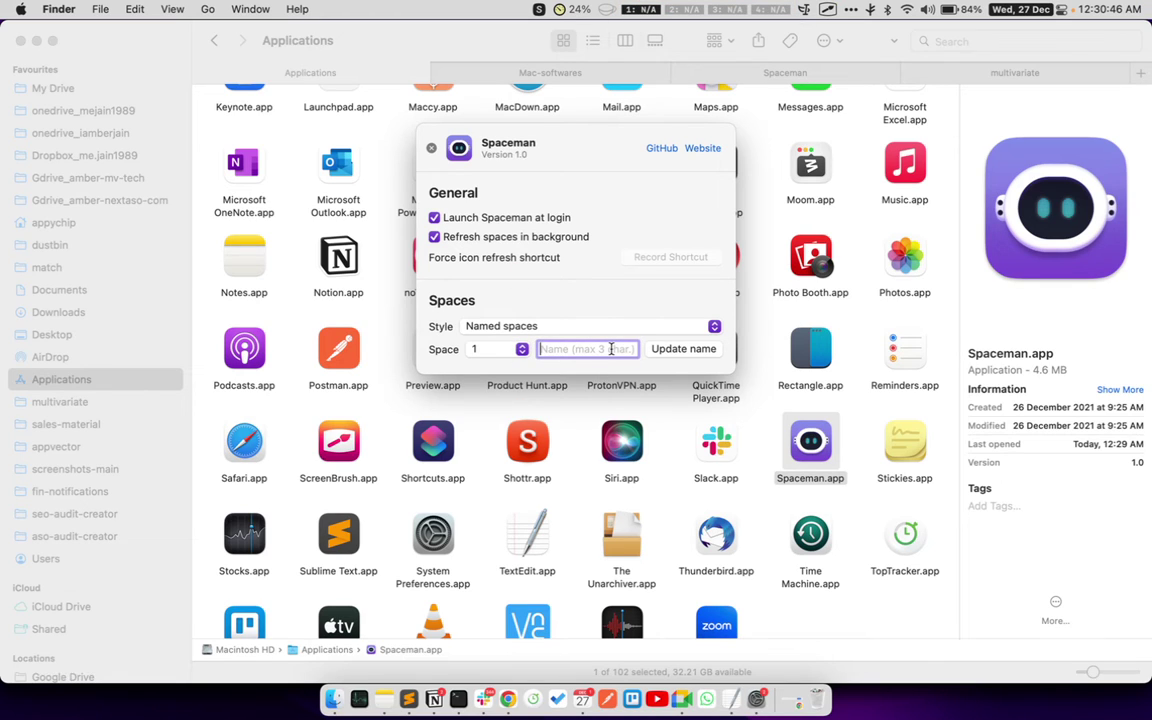
{"action": "left_click", "coordinate": [521, 349]}
{"action": "left_click", "coordinate": [572, 349]}
{"action": "type", "text": "Music"}
{"action": "left_click", "coordinate": [688, 348]}
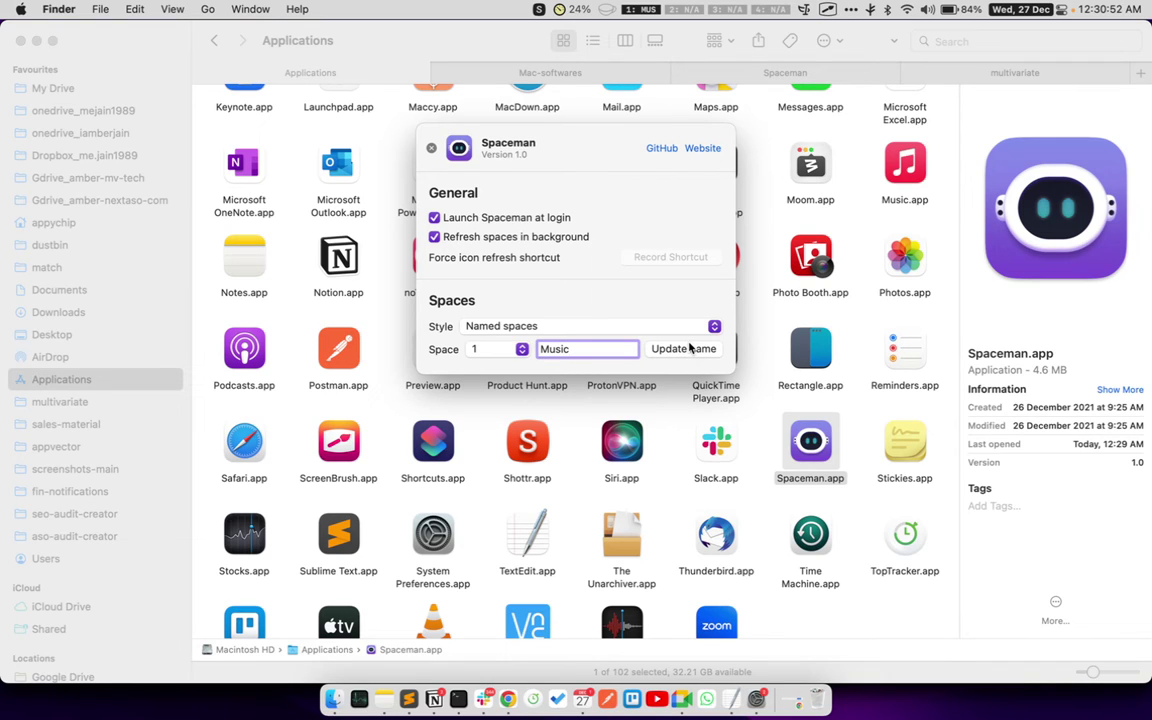
Name space 2 'Codeng', shown as COD, then switch to Chrome's Spaceman page.
{"action": "double_click", "coordinate": [546, 349]}
{"action": "left_click_drag", "start_coordinate": [621, 2], "coordinate": [672, 22]}
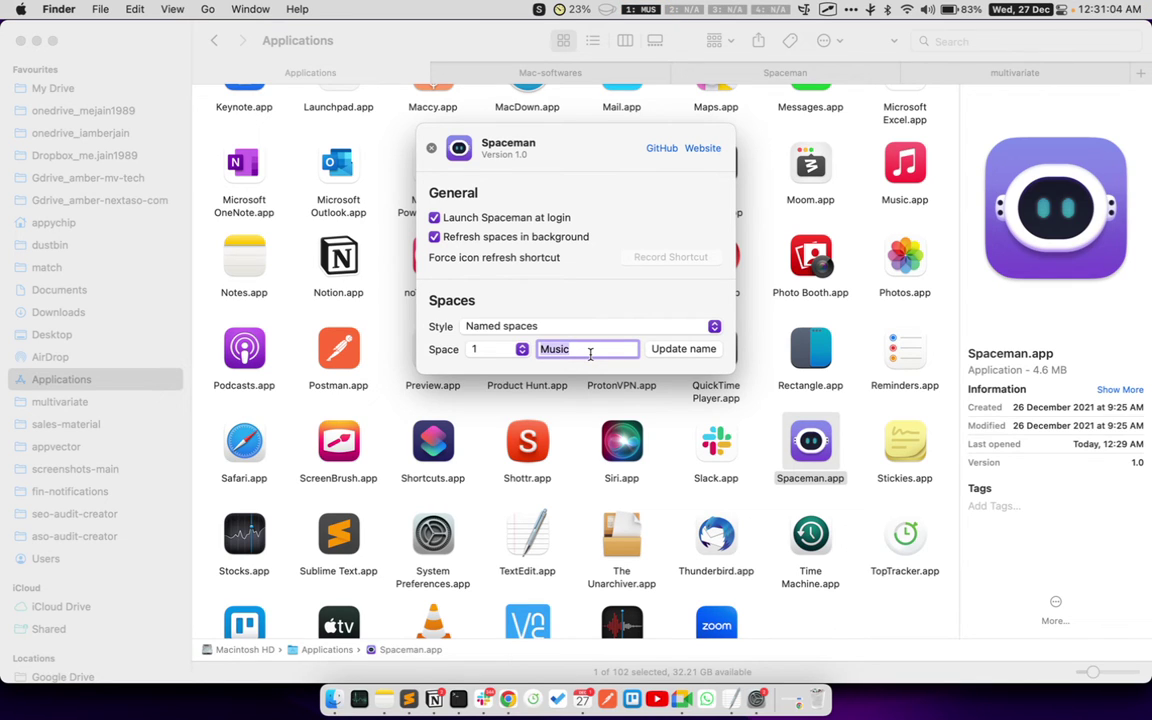
{"action": "left_click", "coordinate": [505, 349]}
{"action": "left_click", "coordinate": [502, 370]}
{"action": "type", "text": "Code"}
{"action": "type", "text": "ng"}
{"action": "left_click", "coordinate": [684, 349]}
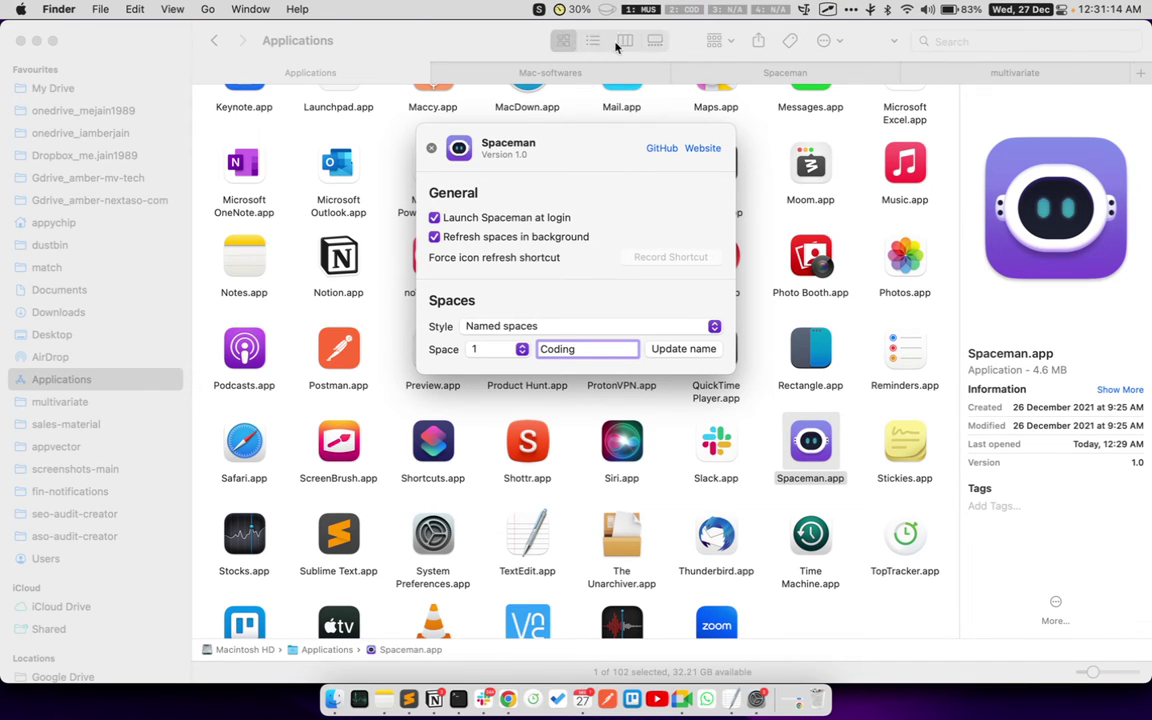
{"action": "key", "text": "super+Tab"}
{"action": "key", "text": "super+Tab"}
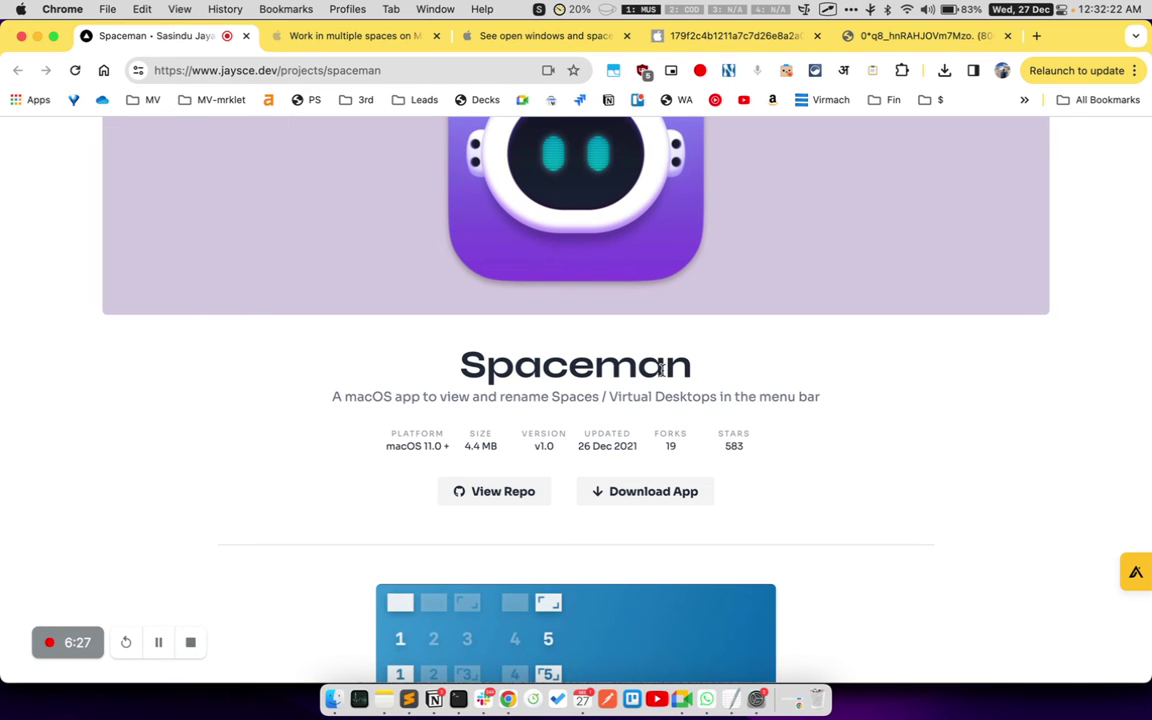
Set Spaceman's style to Rectangles with numbers in Preferences and close the preferences window.
{"action": "left_click", "coordinate": [755, 8]}
{"action": "left_click", "coordinate": [728, 113]}
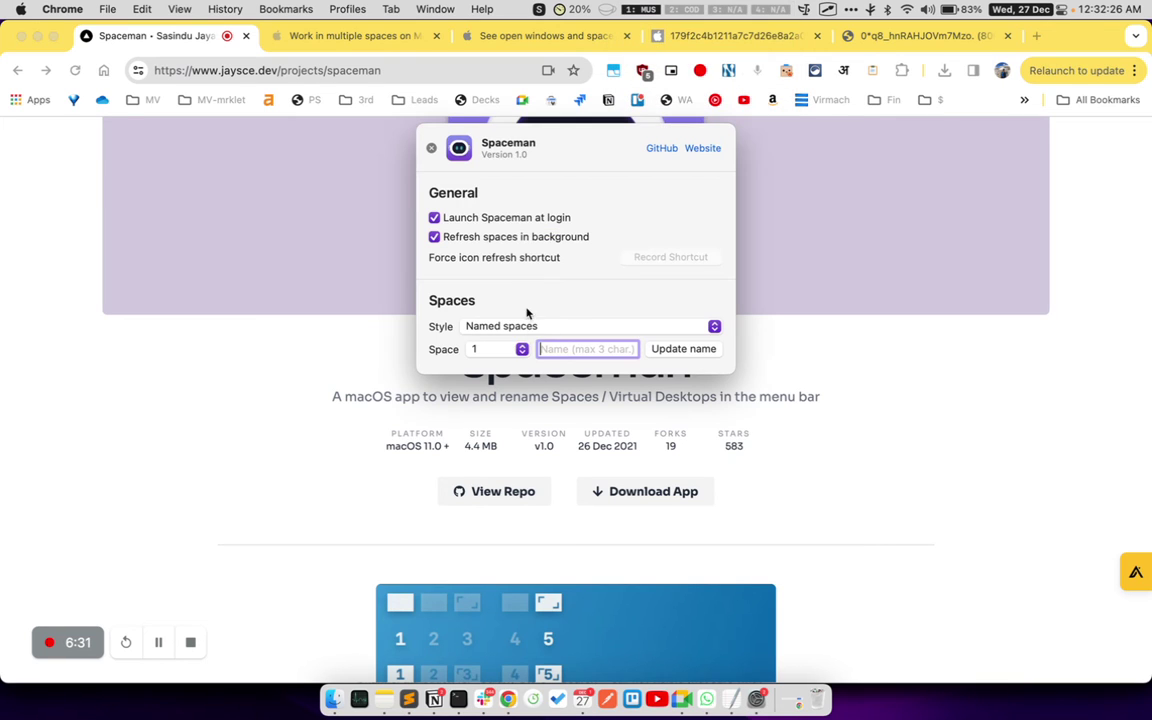
{"action": "left_click", "coordinate": [527, 328]}
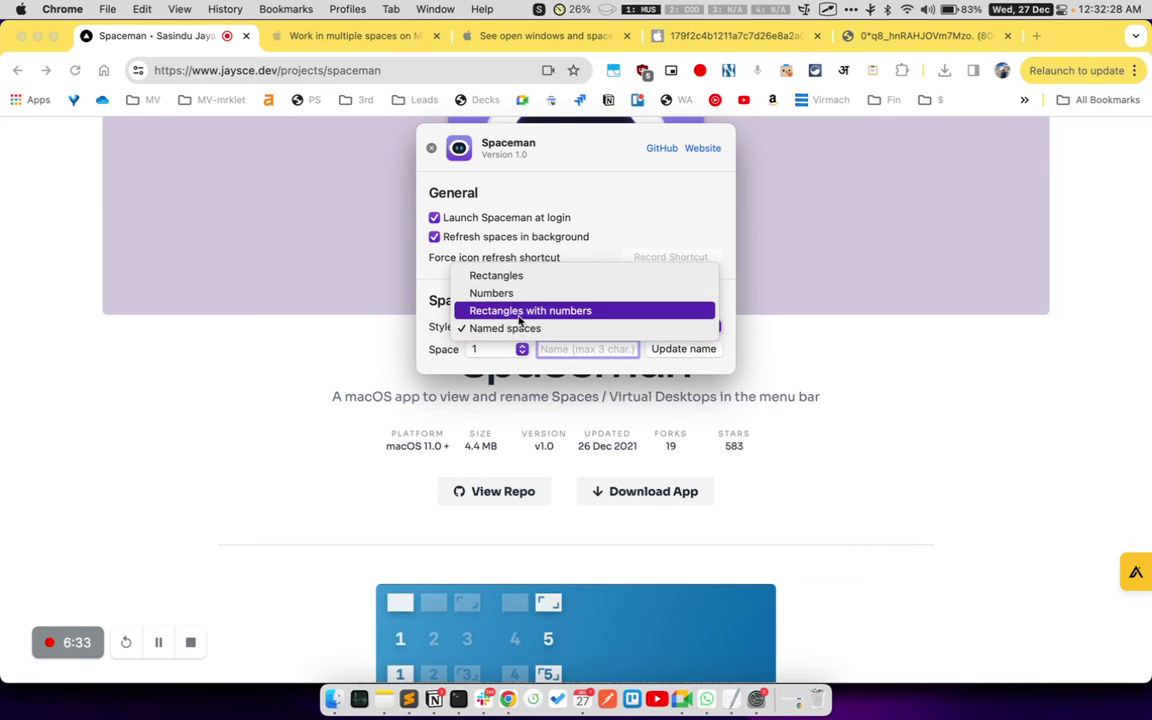
{"action": "left_click", "coordinate": [519, 311]}
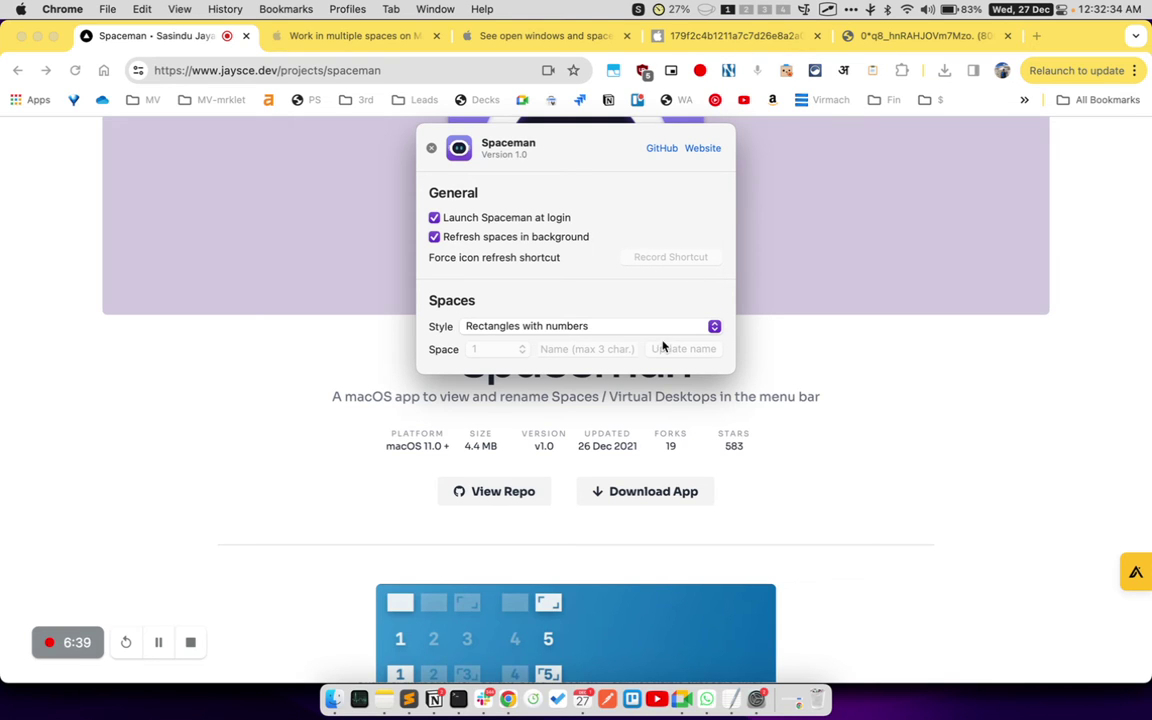
{"action": "left_click", "coordinate": [431, 148]}
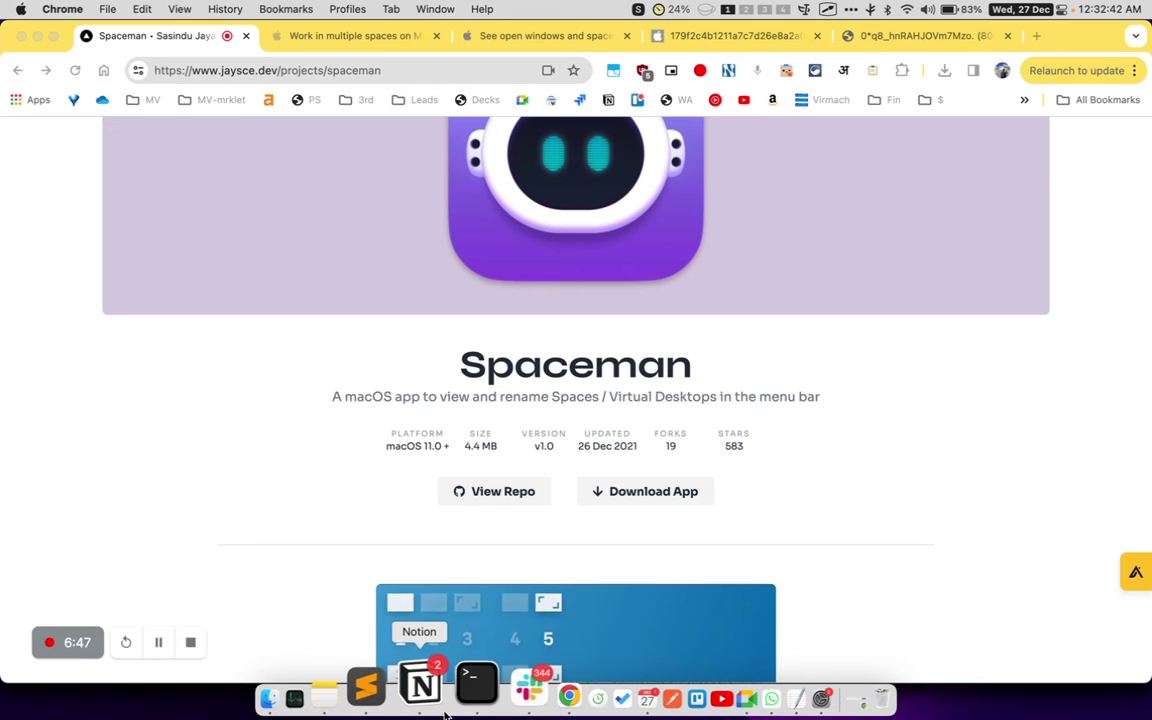
Open a new Terminal window from the Dock and make it full screen.
{"action": "left_click", "coordinate": [455, 702]}
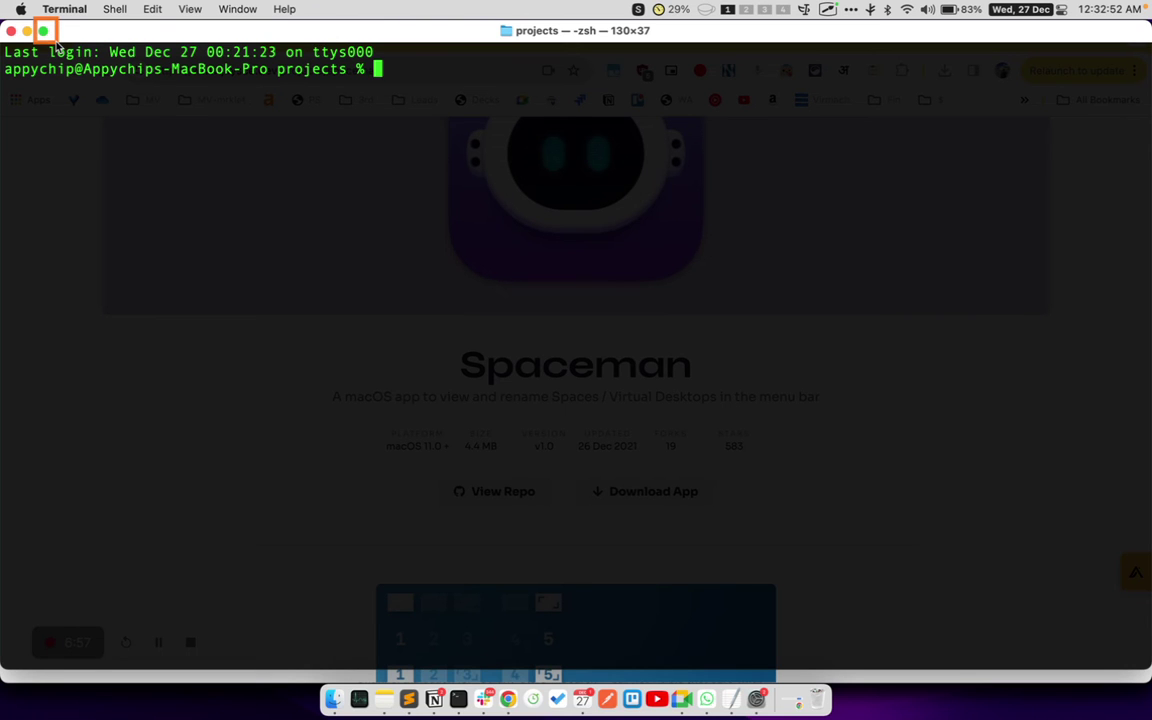
{"action": "mouse_move", "coordinate": [43, 32]}
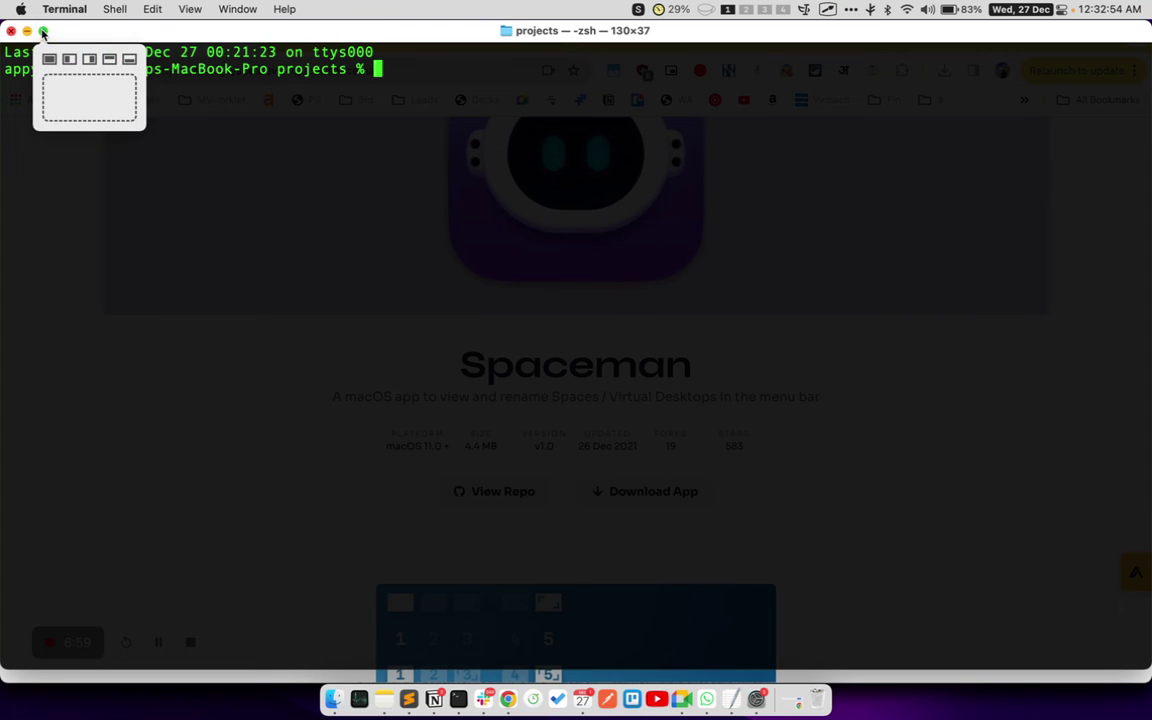
{"action": "left_click", "coordinate": [43, 32]}
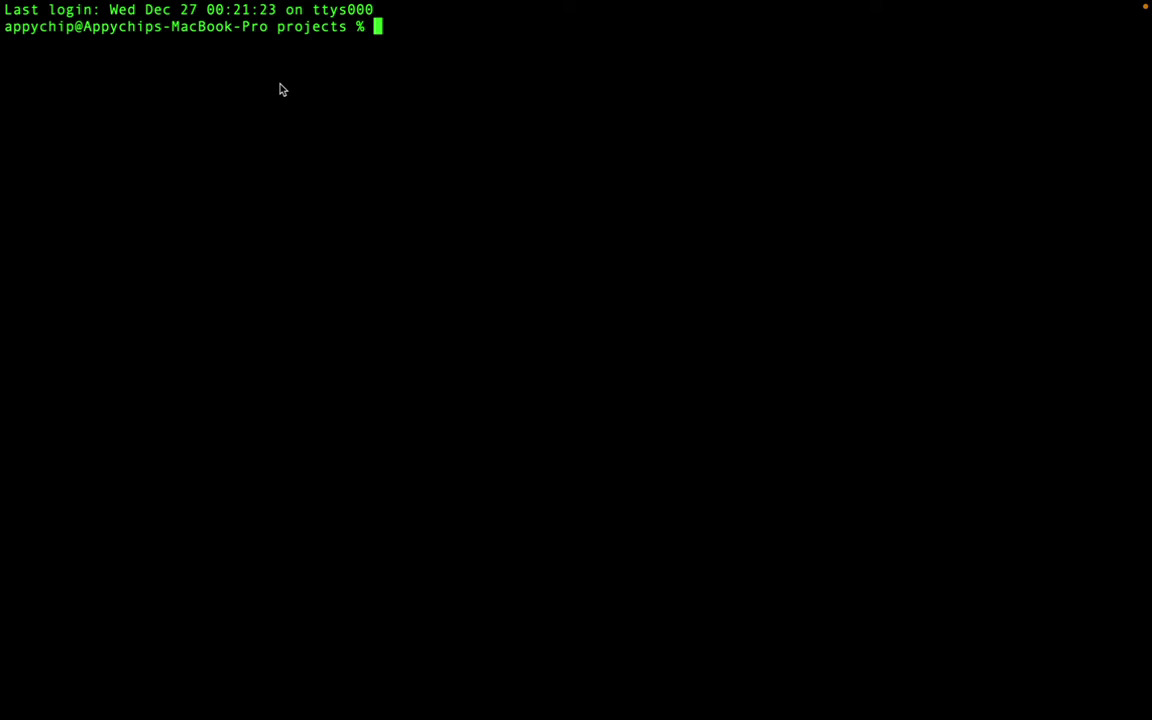
Cycle through the desktops, App Exposé and Mission Control, then select the Terminal space.
{"action": "key", "text": "ctrl+Left"}
{"action": "key", "text": "ctrl+Down"}
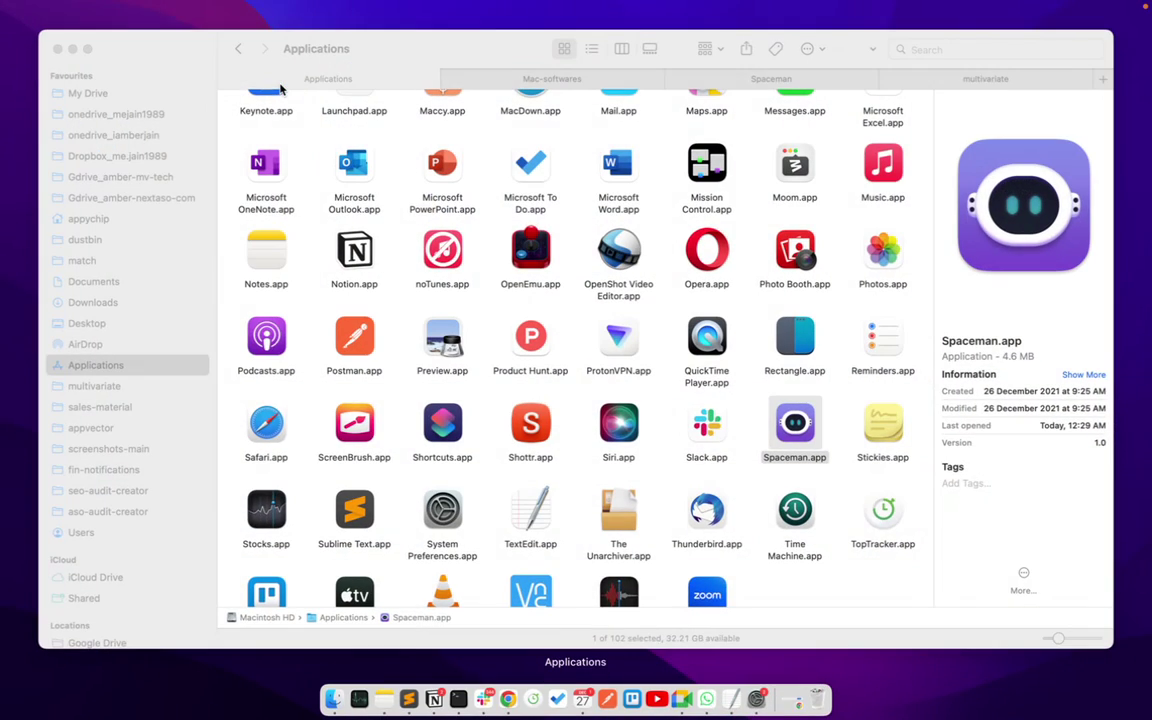
{"action": "key", "text": "Escape"}
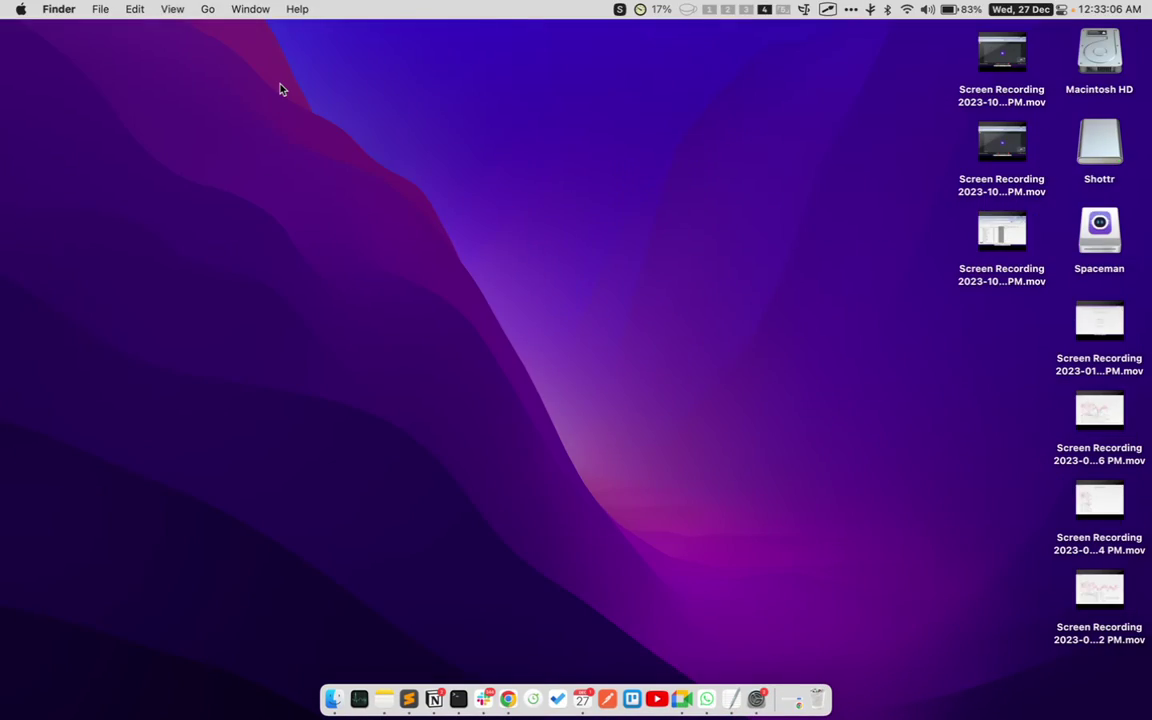
{"action": "key", "text": "ctrl+Left"}
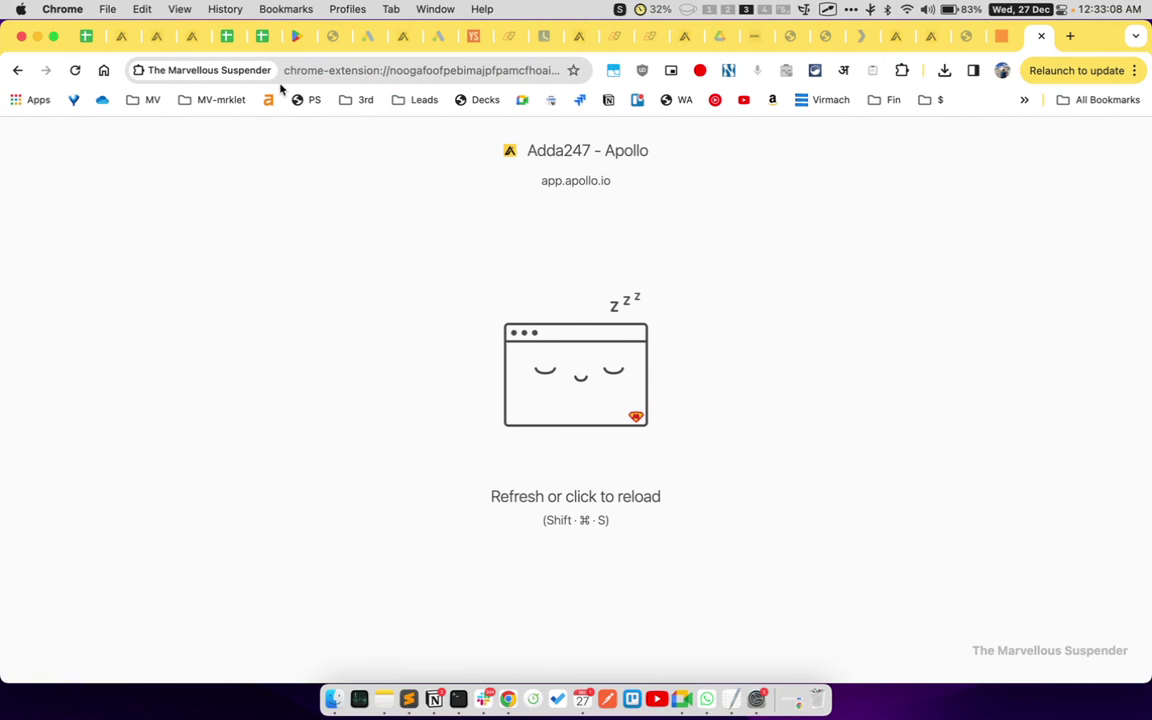
{"action": "key", "text": "ctrl+Up"}
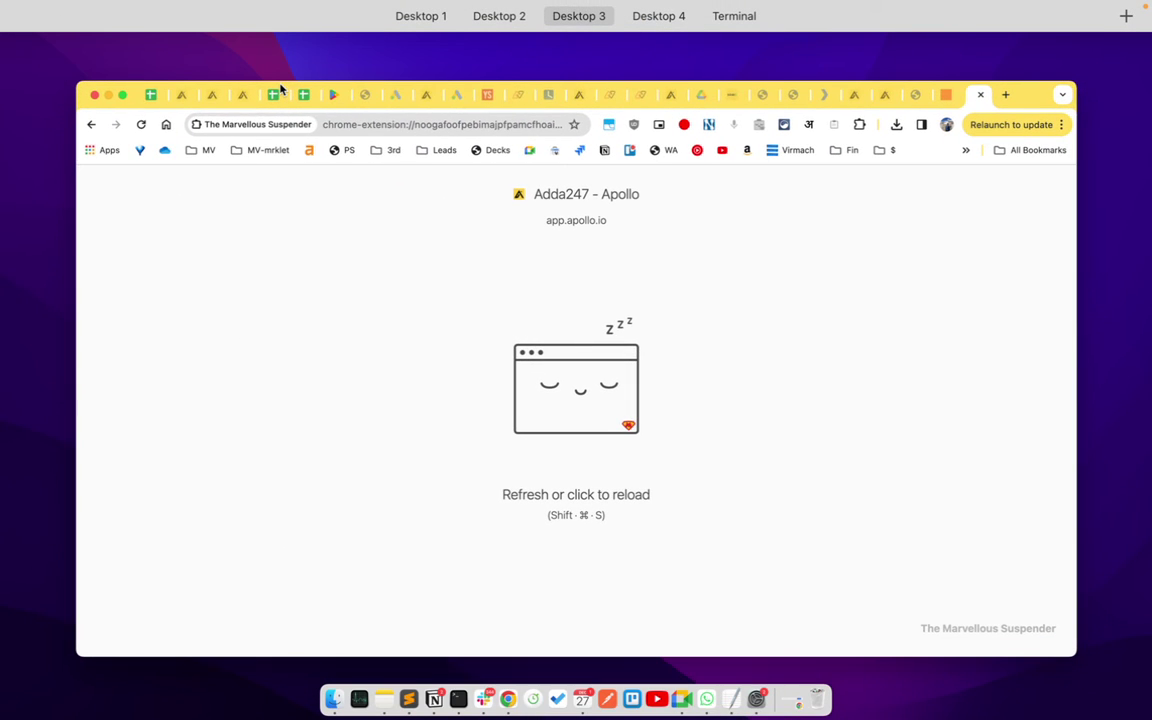
{"action": "mouse_move", "coordinate": [440, 26]}
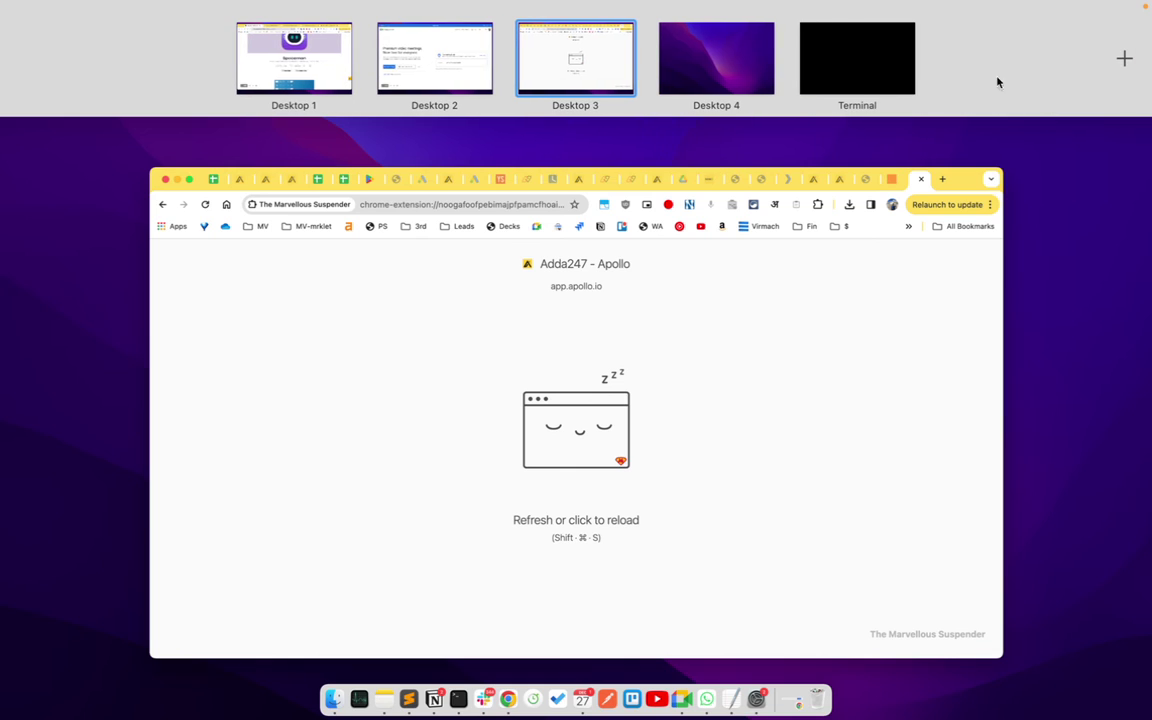
{"action": "mouse_move", "coordinate": [874, 68]}
{"action": "left_click", "coordinate": [856, 67]}
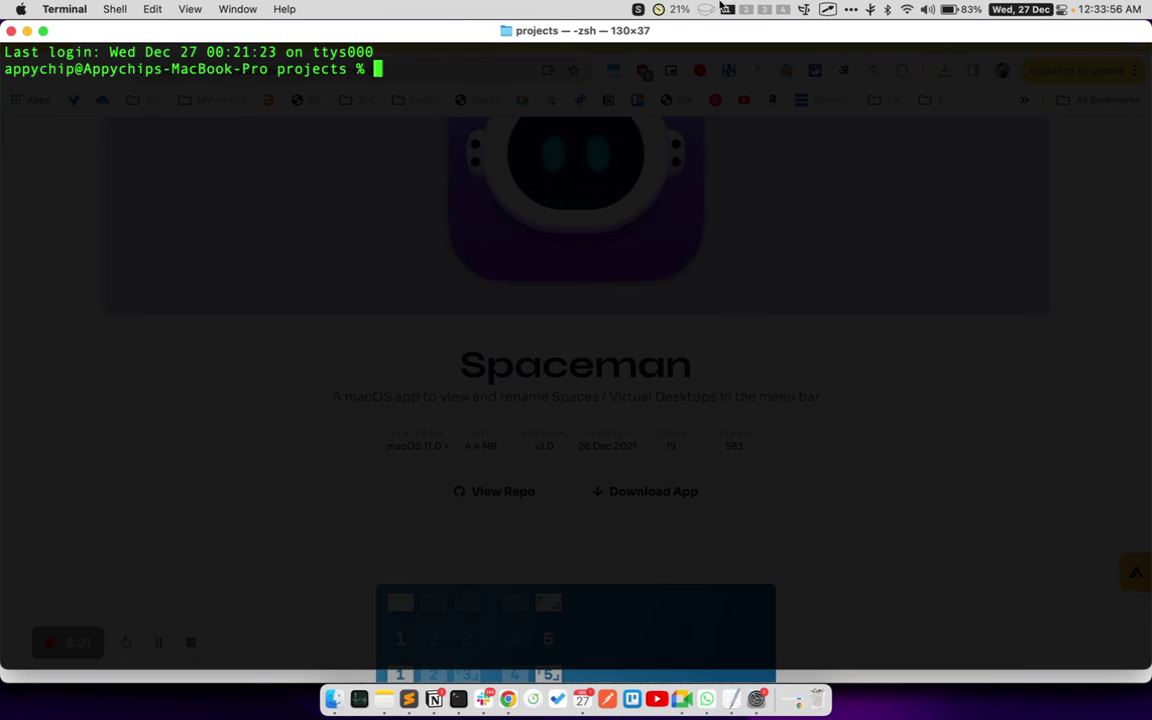
Highlight the menu-bar Spaceman indicators marking space 4 as current on the empty Desktop 4.
{"action": "left_click_drag", "start_coordinate": [714, 5], "coordinate": [806, 33]}
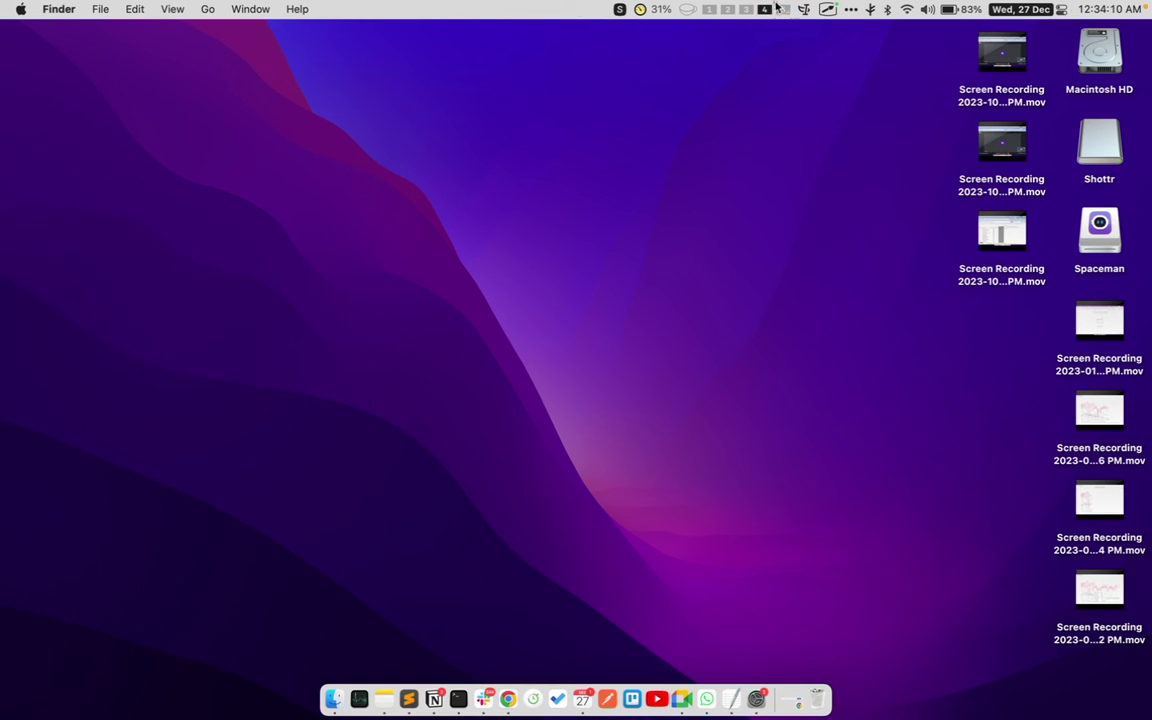
{"action": "mouse_move", "coordinate": [776, 5]}
{"action": "left_mouse_down"}
{"action": "mouse_move", "coordinate": [806, 18]}
{"action": "mouse_move", "coordinate": [796, 24]}
{"action": "left_mouse_up"}
{"action": "left_click_drag", "start_coordinate": [699, 1], "coordinate": [770, 20]}
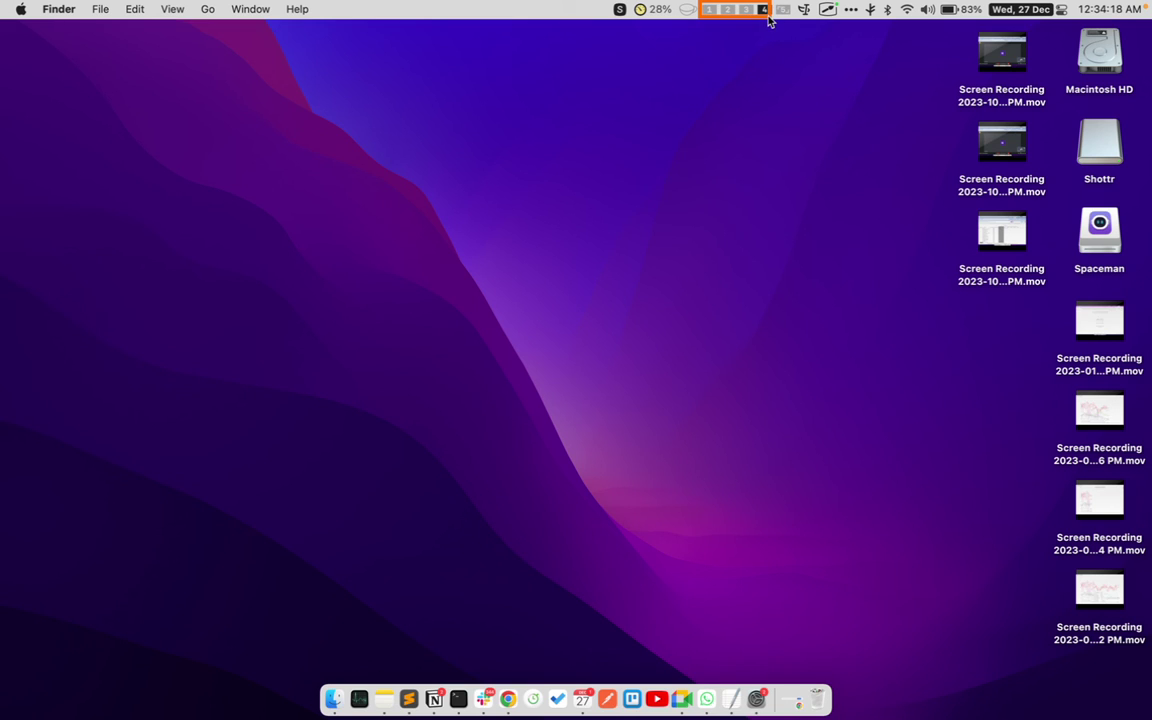
{"action": "left_click_drag", "start_coordinate": [772, 3], "coordinate": [810, 20]}
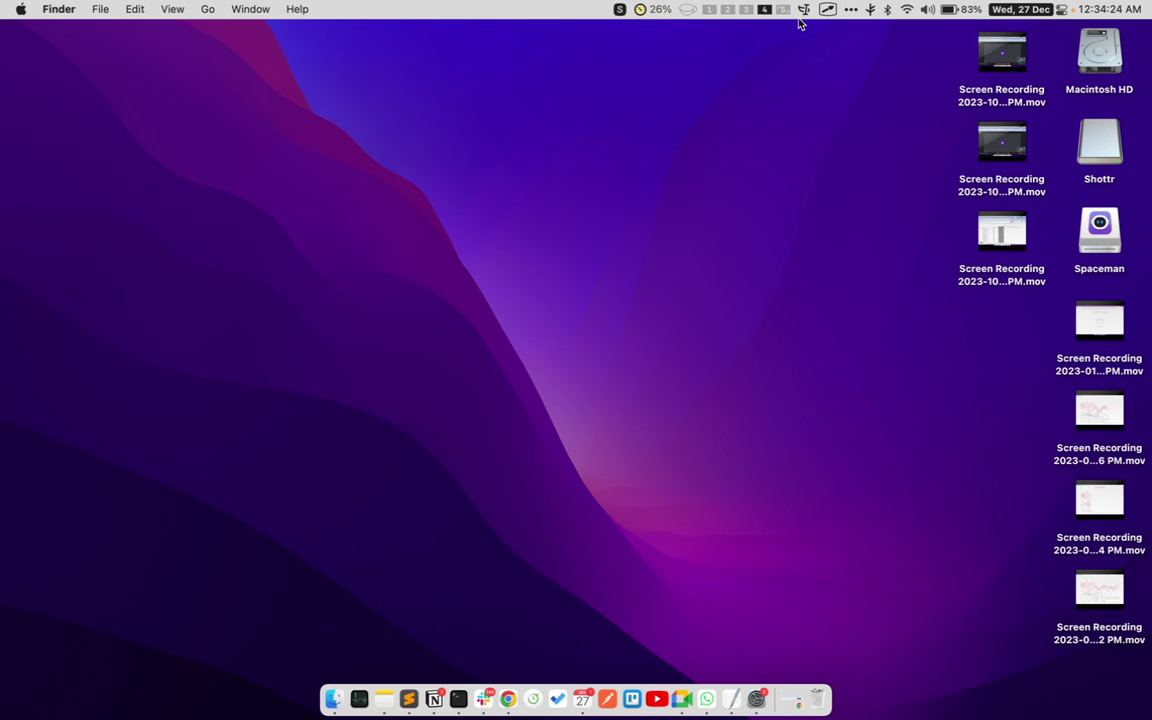
Move across desktops with Ctrl+Right/Left back to Chrome's Spaceman page and focus it.
{"action": "key", "text": "ctrl+Right"}
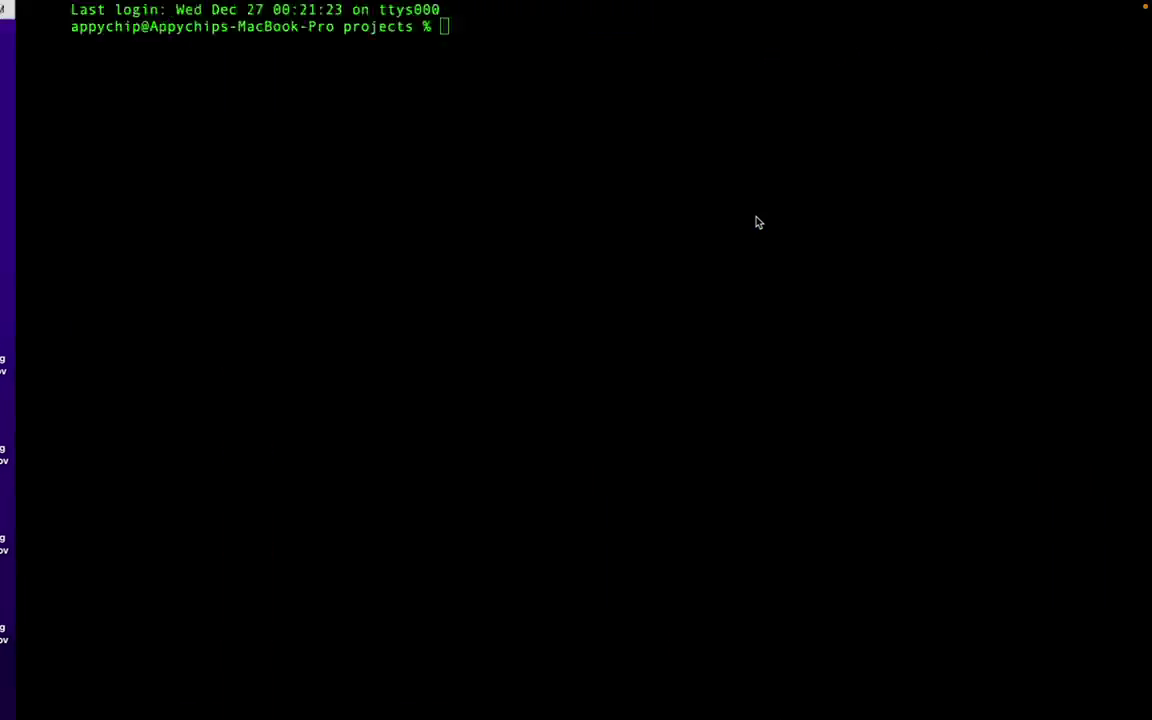
{"action": "key", "text": "ctrl+Right"}
{"action": "key", "text": "ctrl+Left"}
{"action": "key", "text": "ctrl+Left"}
{"action": "key", "text": "ctrl+Right"}
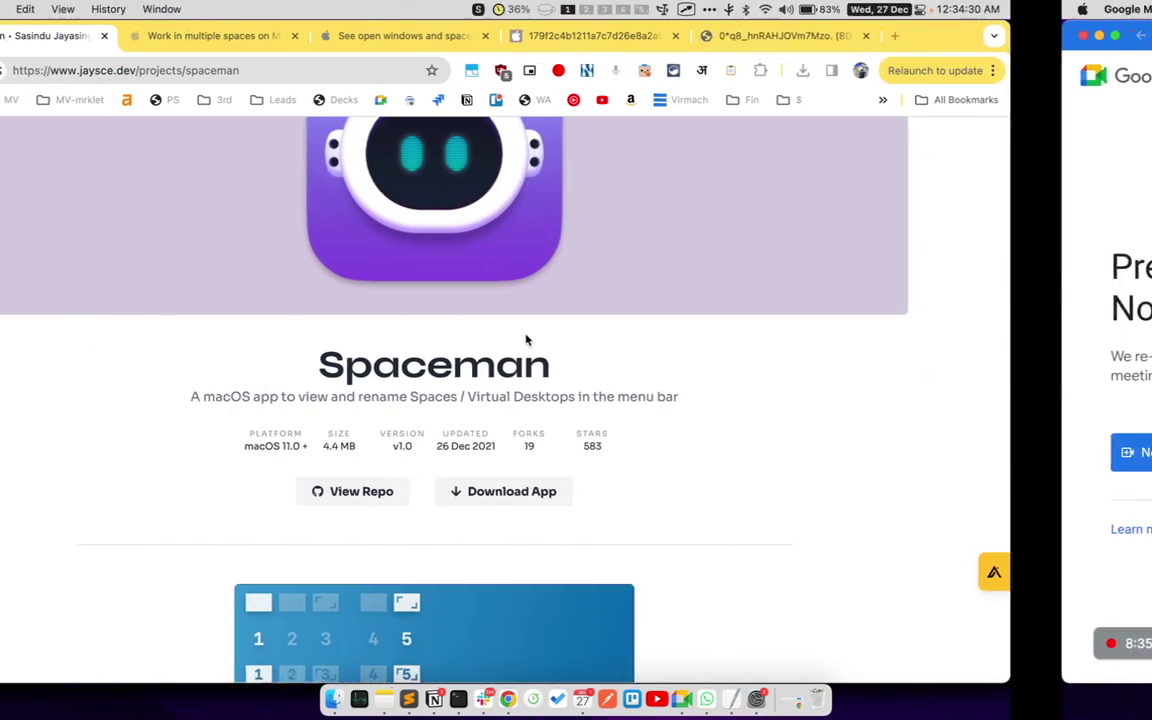
{"action": "left_click", "coordinate": [318, 495]}
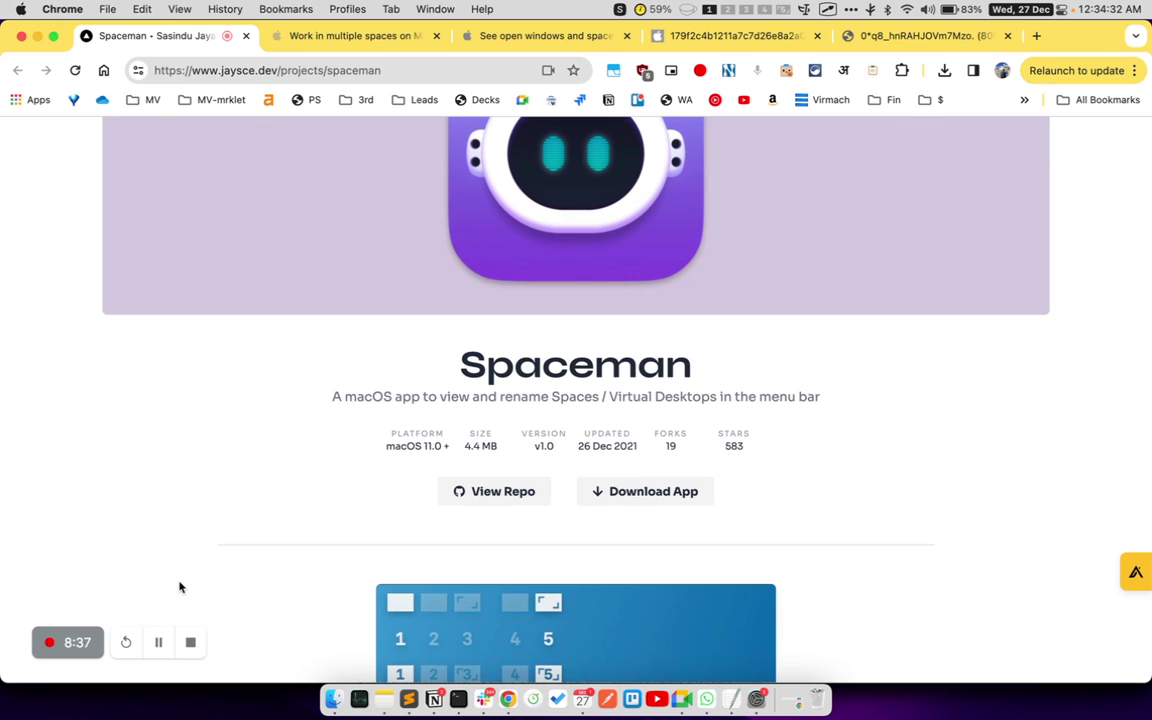